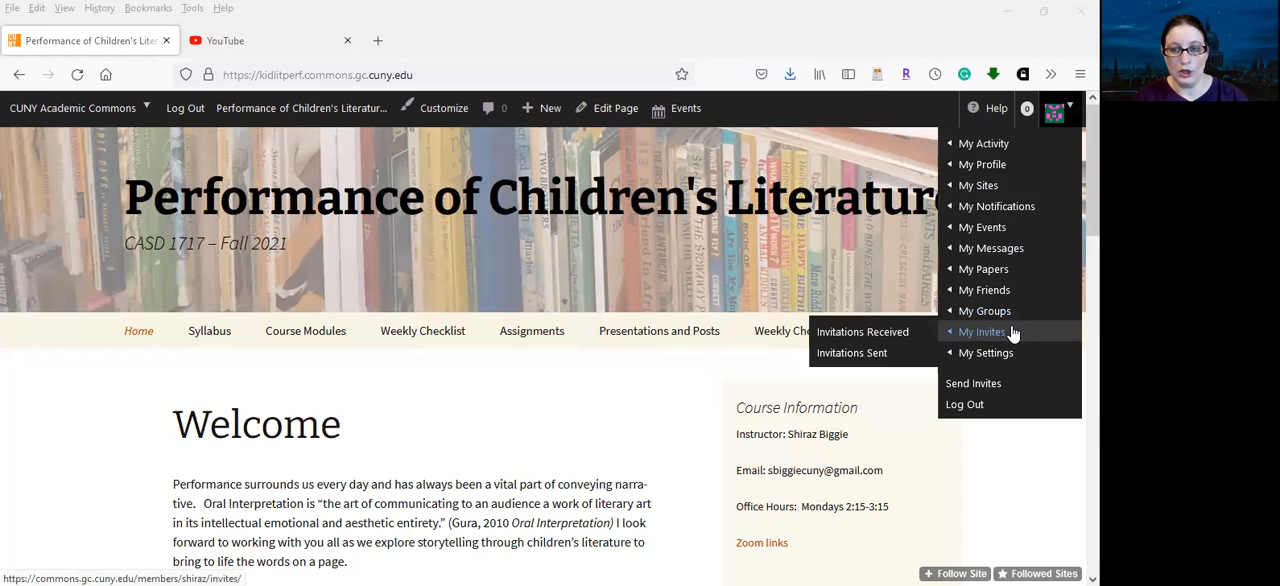
# View the account's received invitations page, and return to the kidlitperf course site
pyautogui.click(1013, 332)
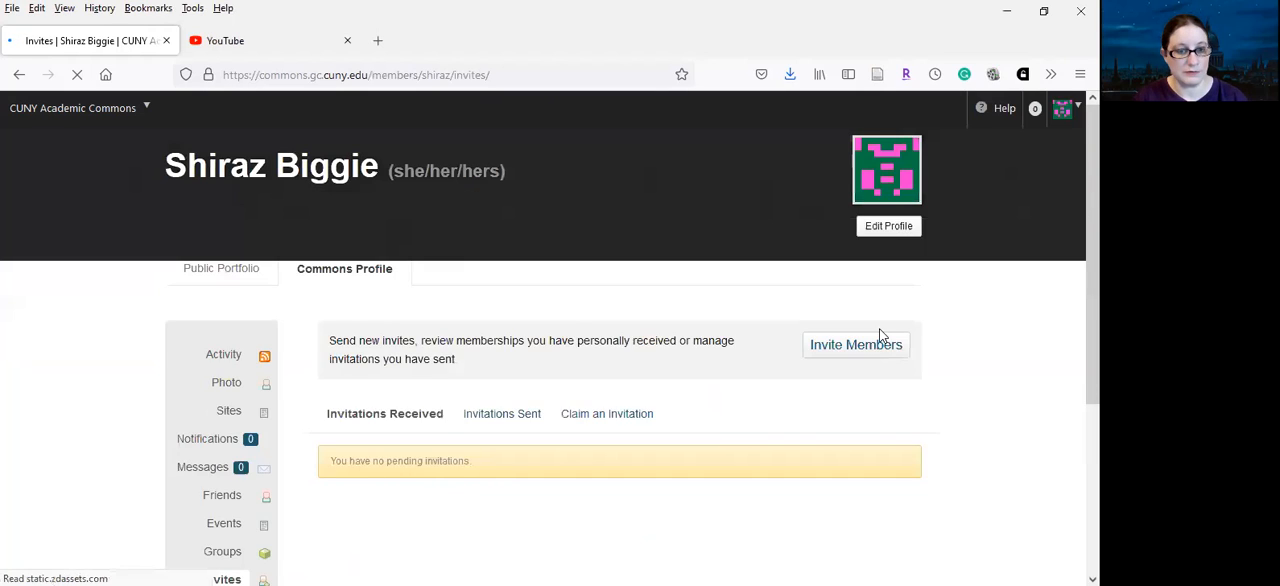
pyautogui.scroll(-2, 777, 335)
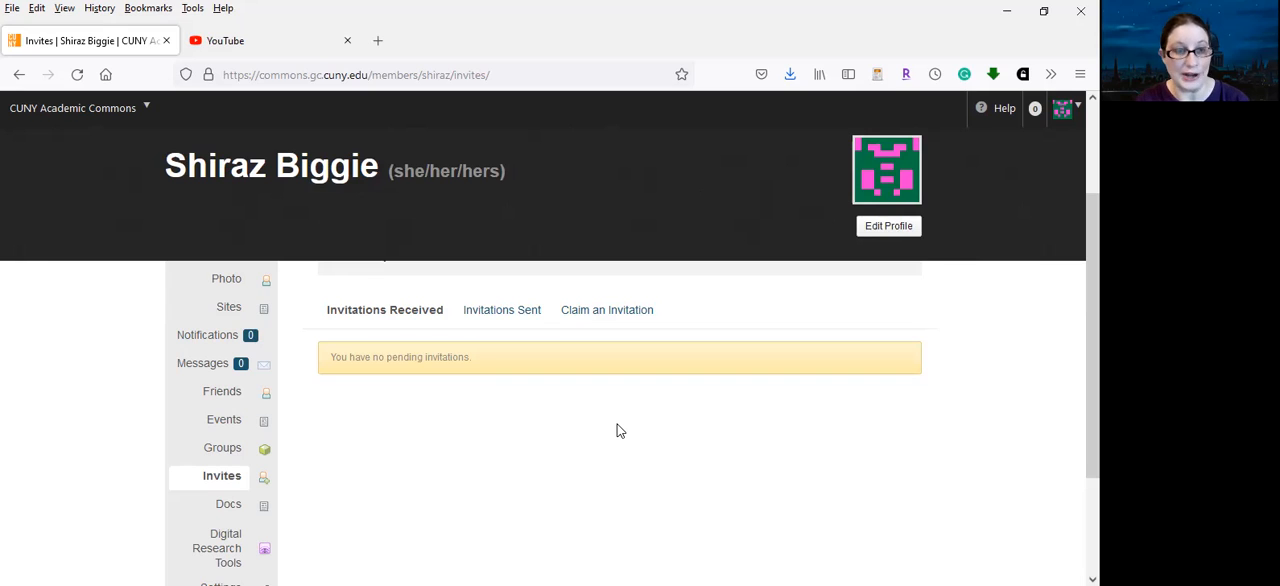
pyautogui.click(423, 72)
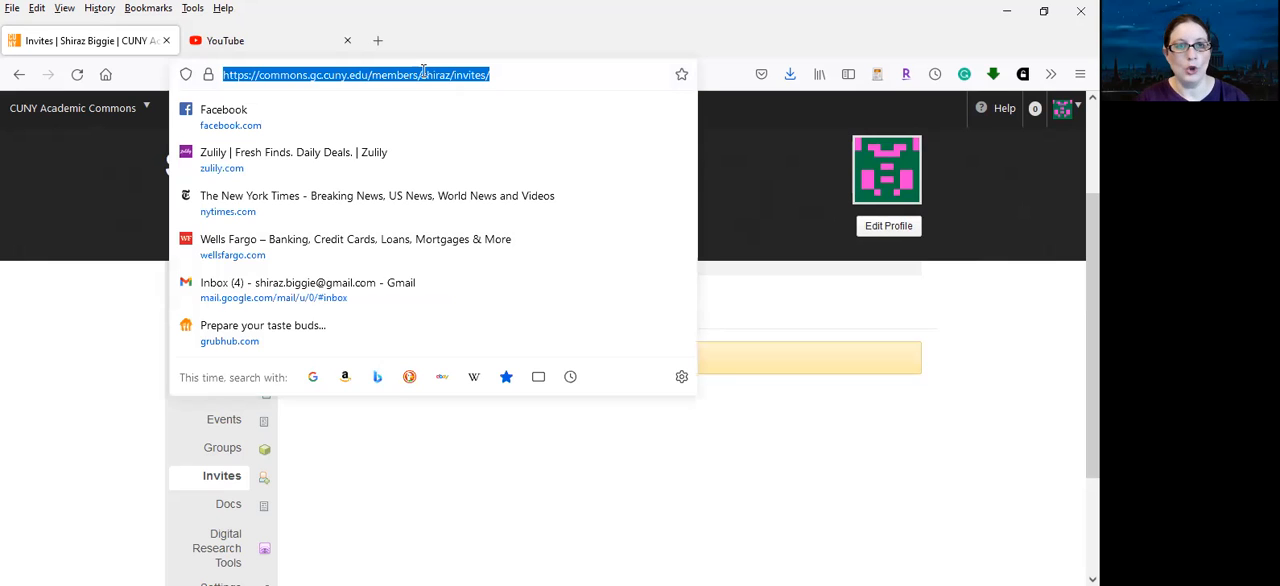
pyautogui.write('kid')
pyautogui.press('Return')
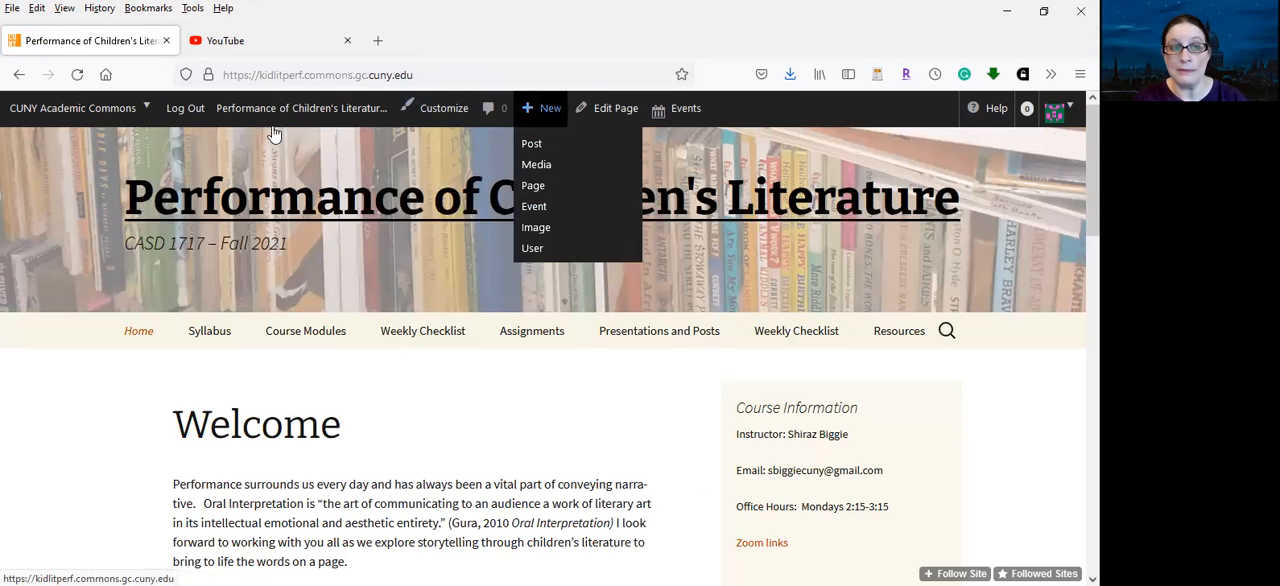
# Start a new post on the Performance of Children's Literature course site
pyautogui.moveTo(538, 110)
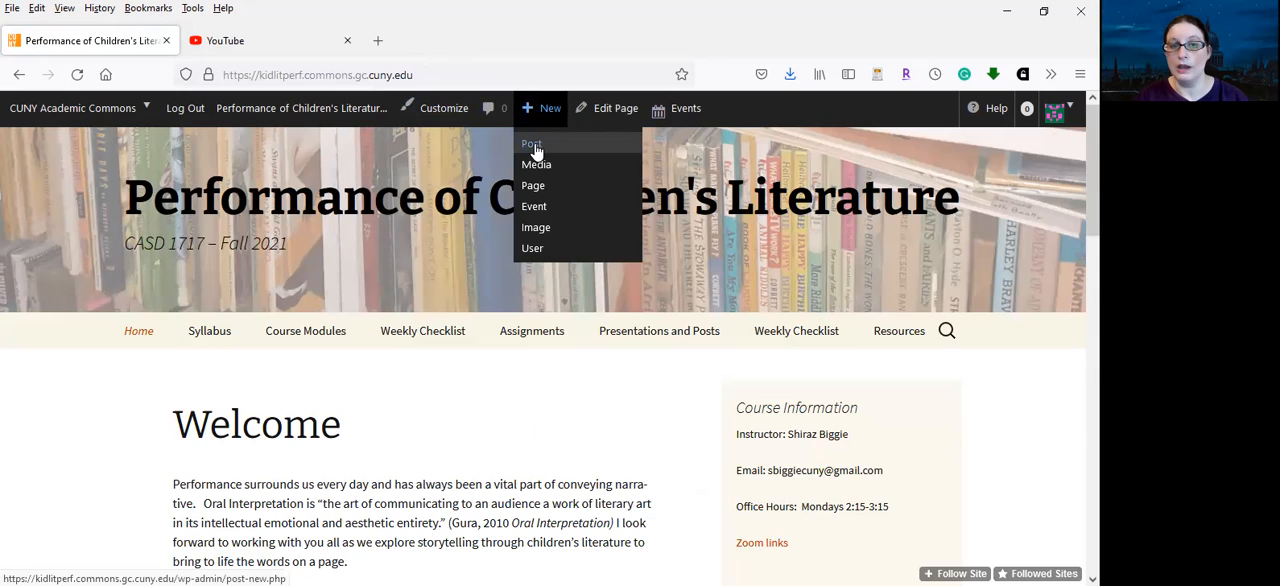
pyautogui.click(535, 149)
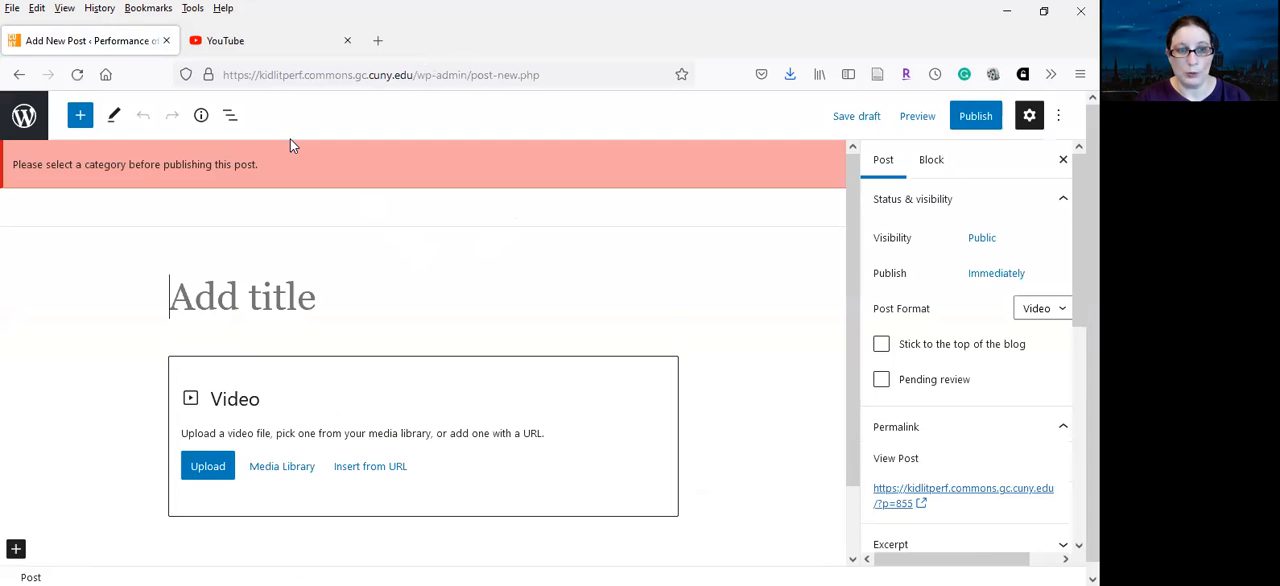
# Switch to YouTube and begin a video upload on the channel
pyautogui.click(261, 44)
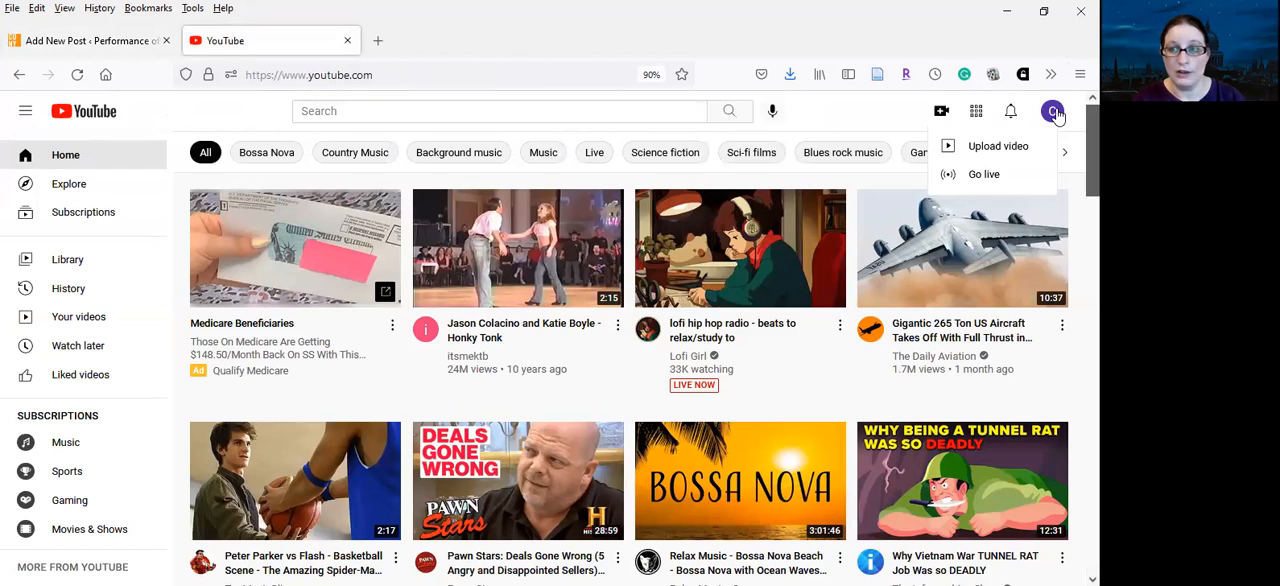
pyautogui.click(852, 112)
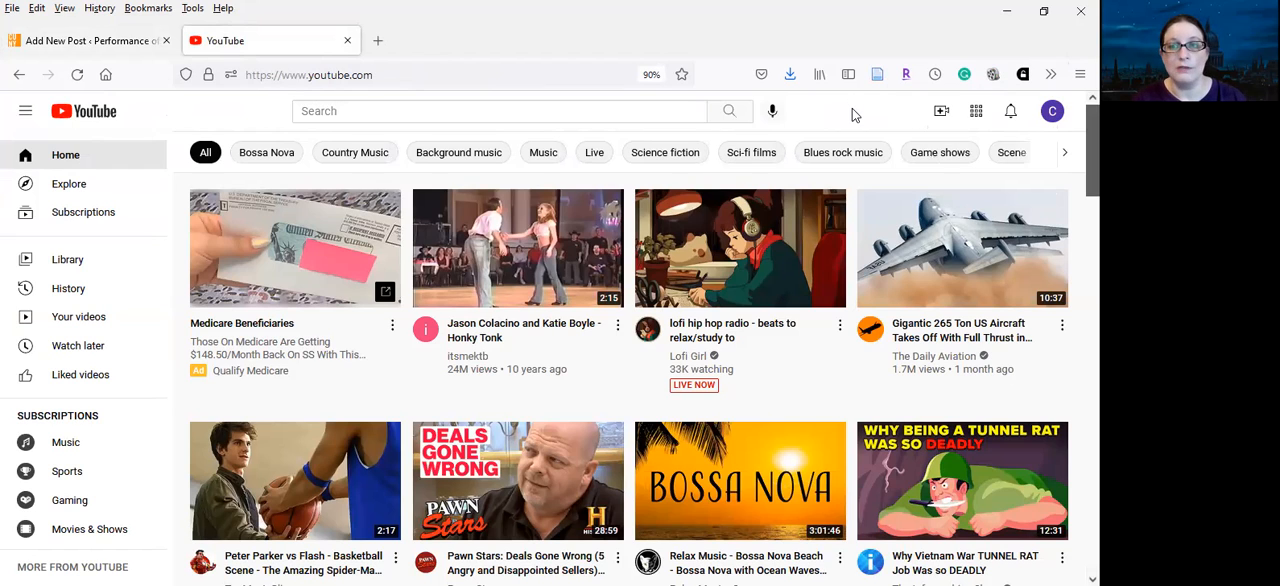
pyautogui.click(942, 112)
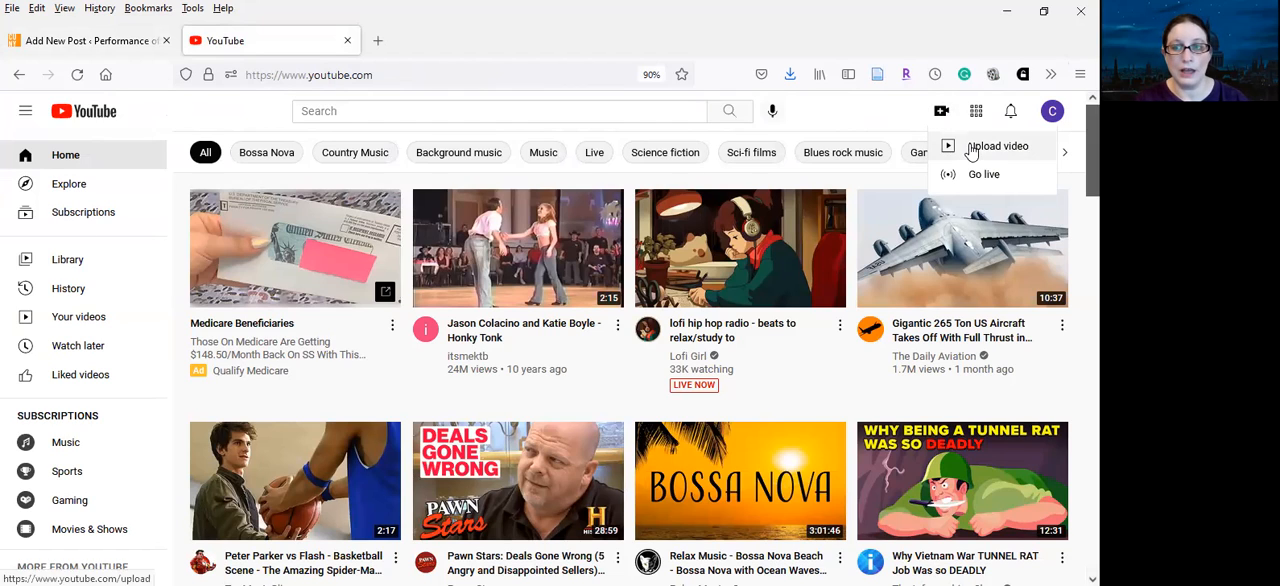
pyautogui.click(968, 150)
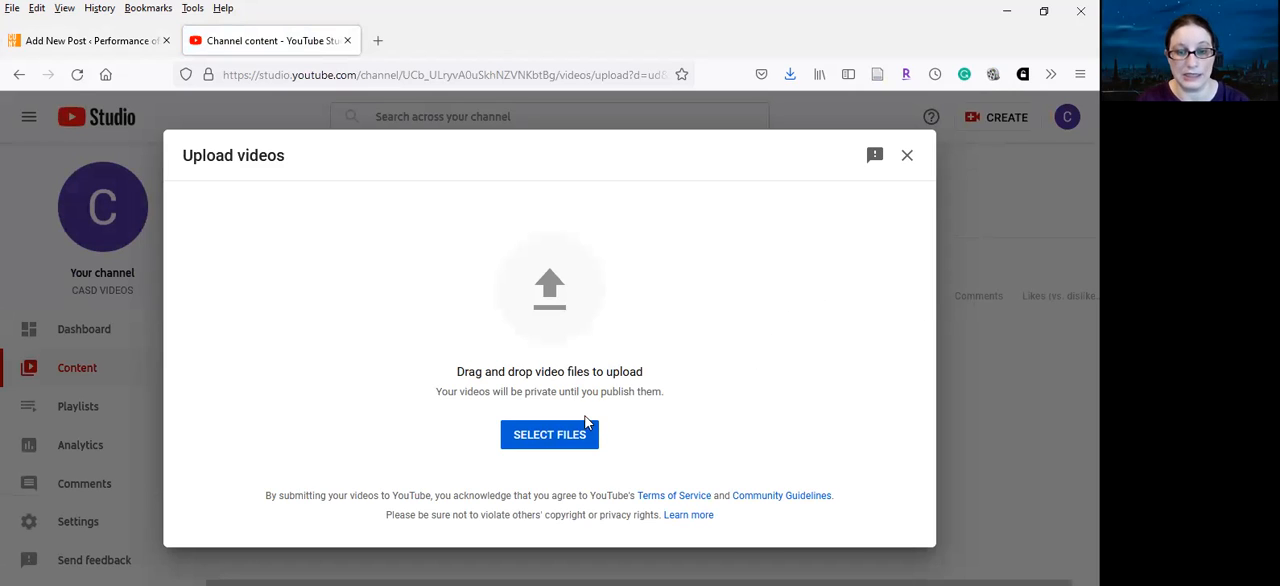
# Select the zoom_0 video file from the Zoom folder in Documents and upload it
pyautogui.click(558, 440)
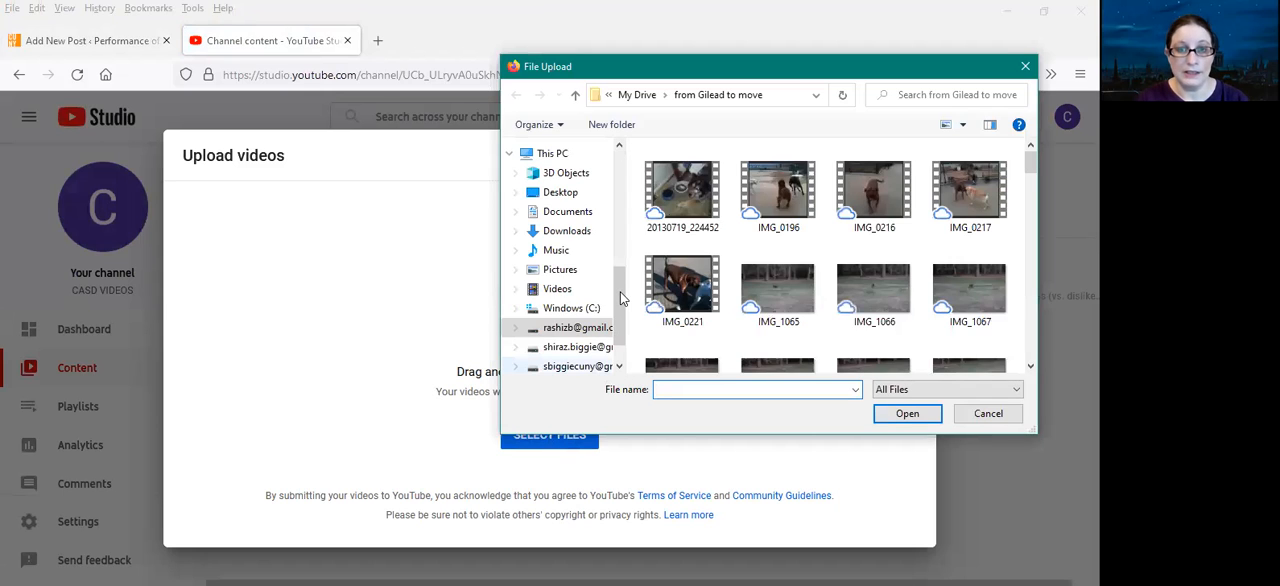
pyautogui.scroll(-2, 590, 245)
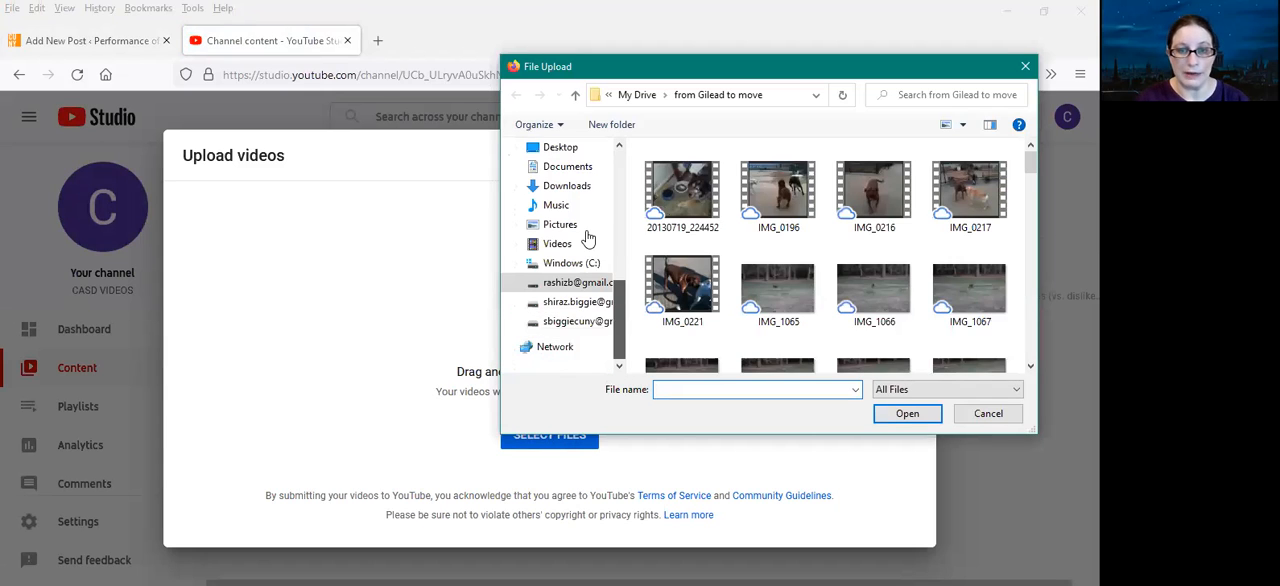
pyautogui.scroll(2, 588, 238)
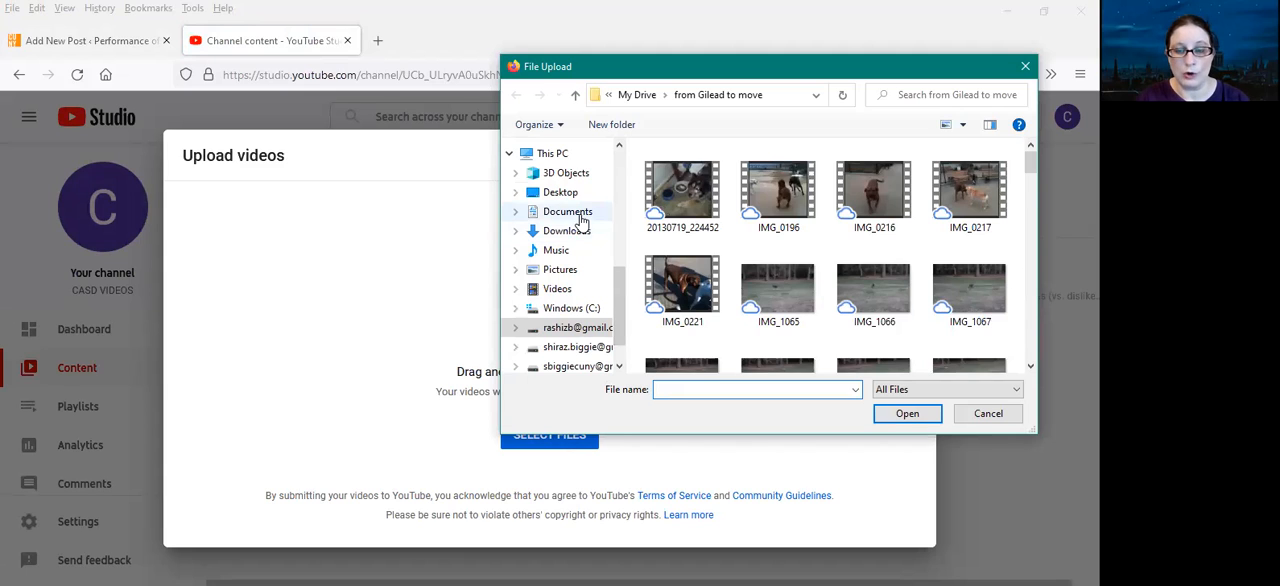
pyautogui.click(582, 220)
pyautogui.moveTo(1027, 172); pyautogui.dragTo(1027, 280)
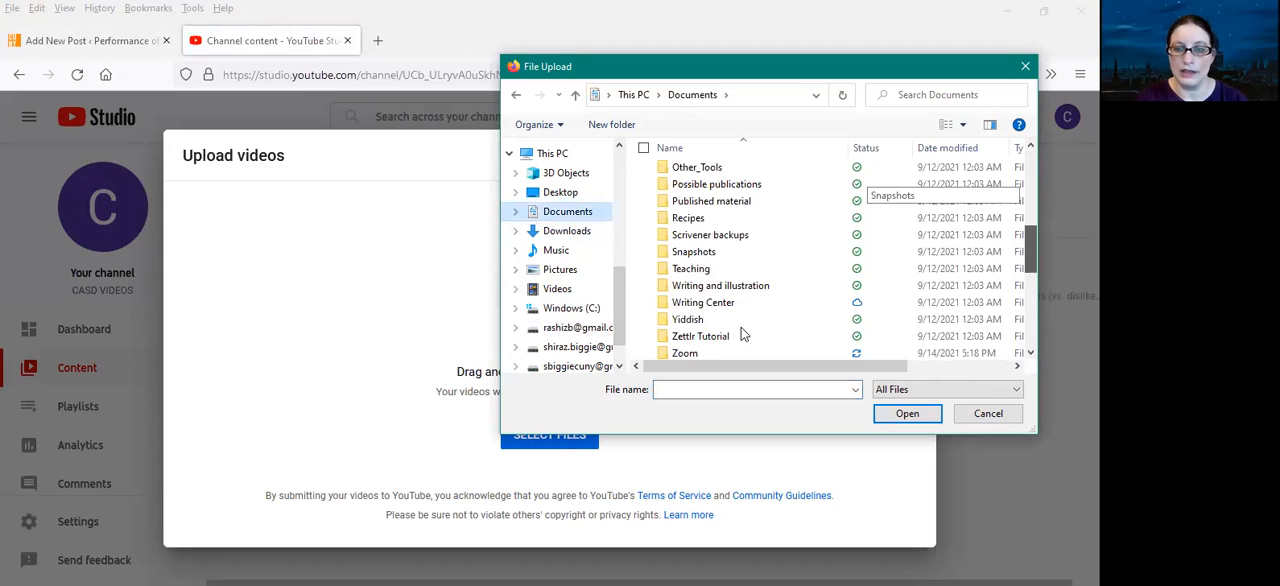
pyautogui.scroll(-1, 741, 327)
pyautogui.doubleClick(741, 327)
pyautogui.moveTo(1029, 177); pyautogui.dragTo(1021, 364)
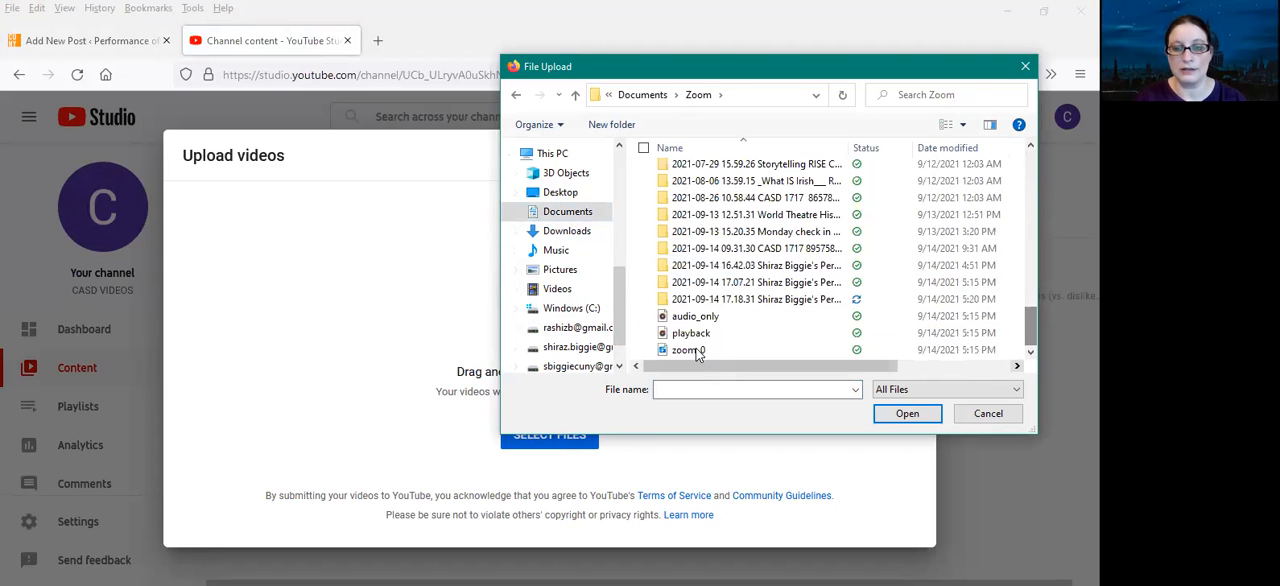
pyautogui.click(698, 352)
pyautogui.click(917, 420)
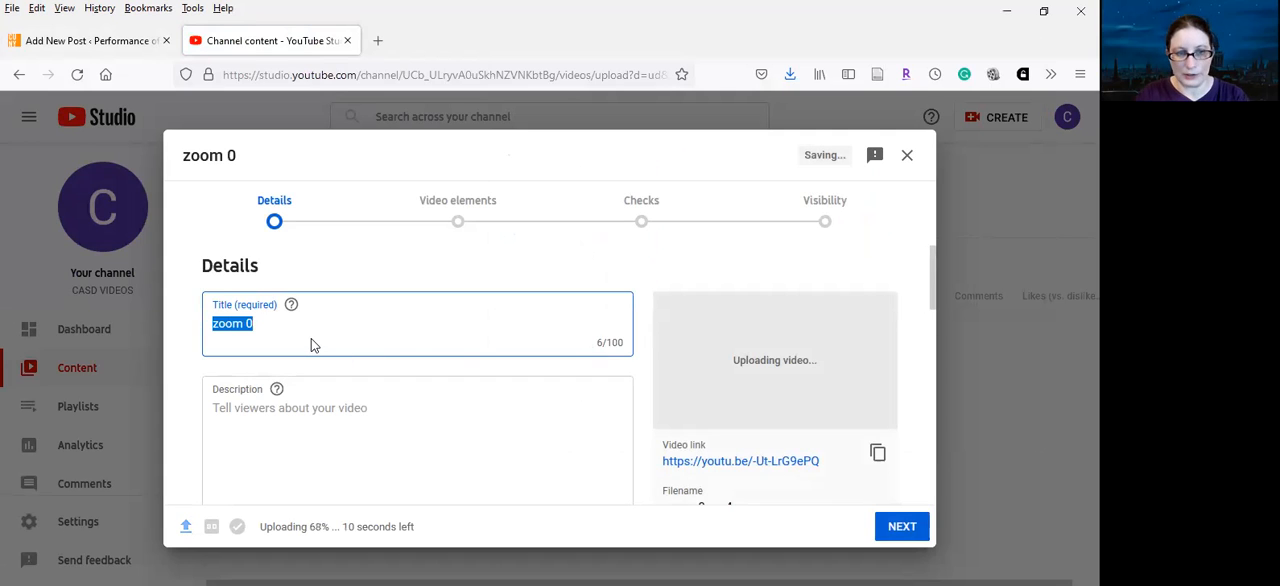
# Replace the video's title with "The Three Spinners"
pyautogui.write('The Three Sp')
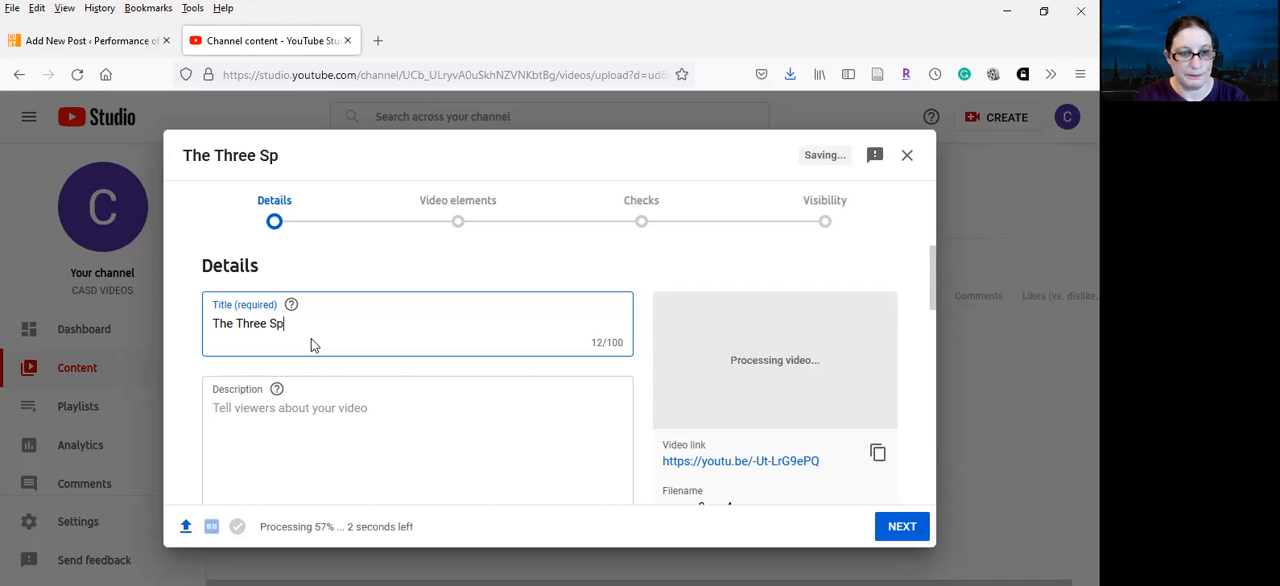
pyautogui.write('inners')
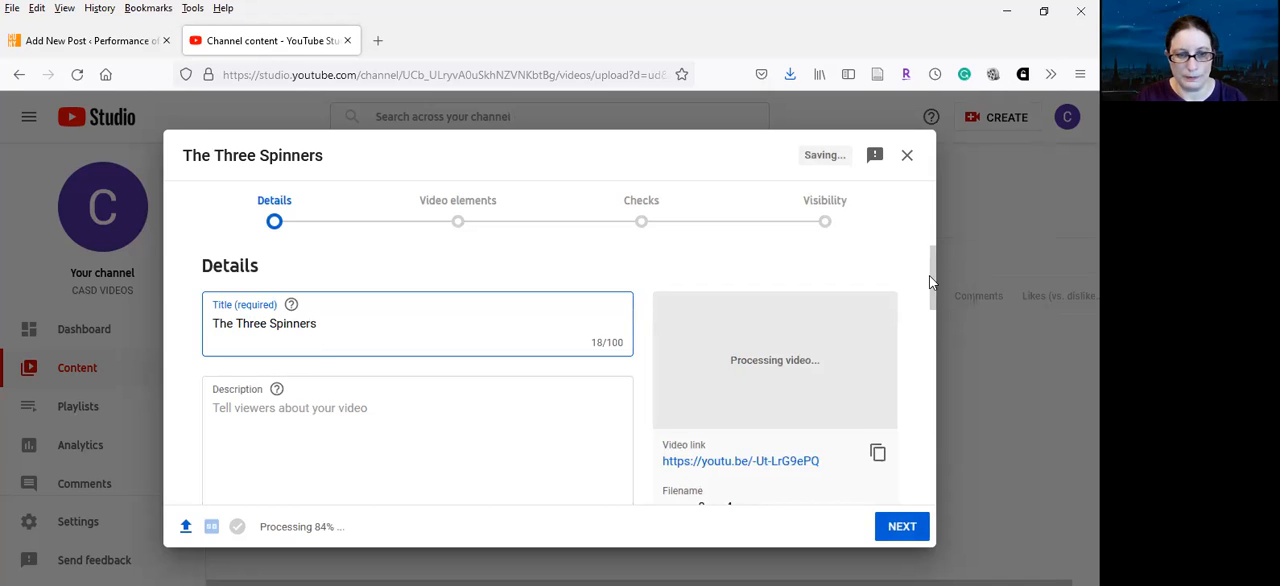
# Set the video's audience to "Yes, it's made for kids"
pyautogui.scroll(-2, 937, 335)
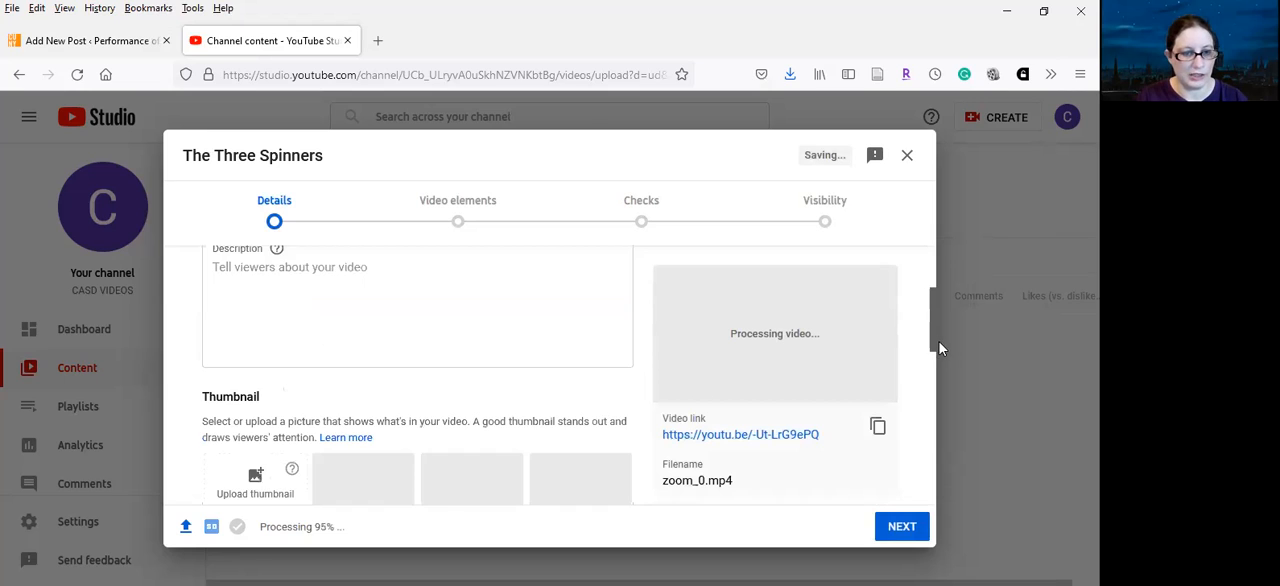
pyautogui.scroll(-1, 942, 355)
pyautogui.scroll(-2, 949, 400)
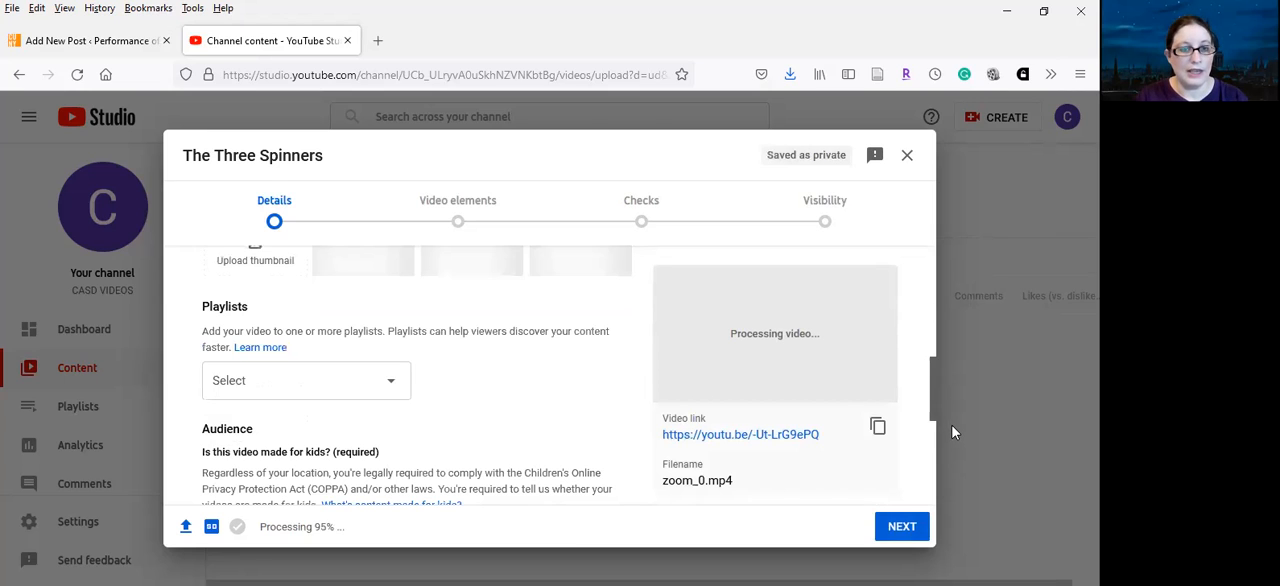
pyautogui.scroll(-1, 952, 430)
pyautogui.scroll(-1, 952, 445)
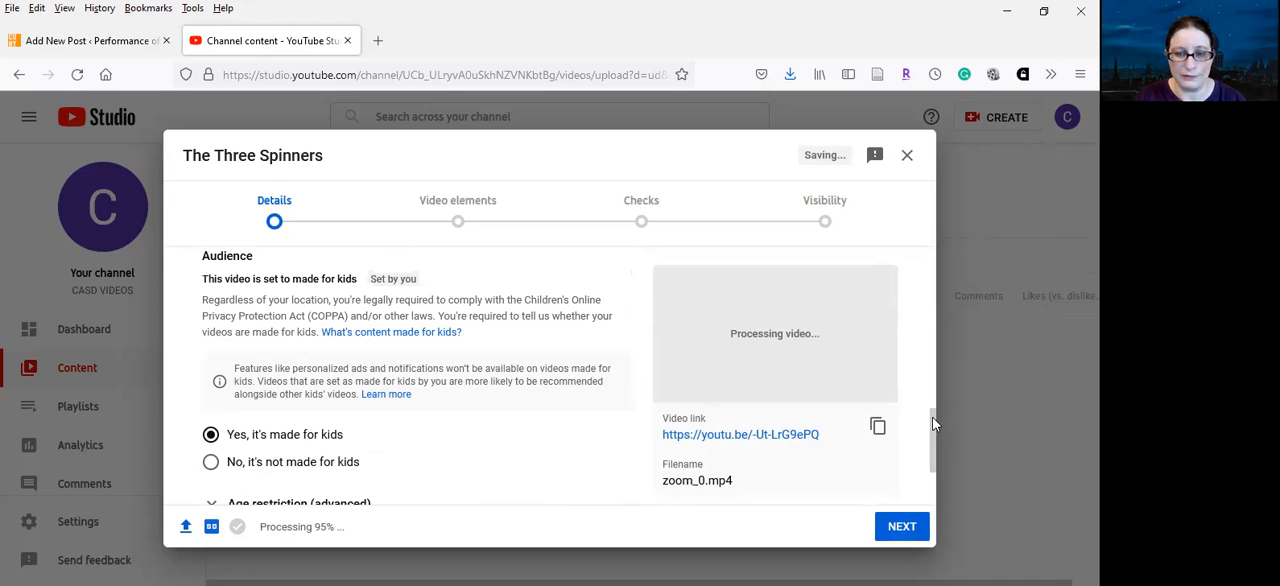
# Set the video language to English (United States) in the additional details and continue to the video elements
pyautogui.scroll(-1, 934, 447)
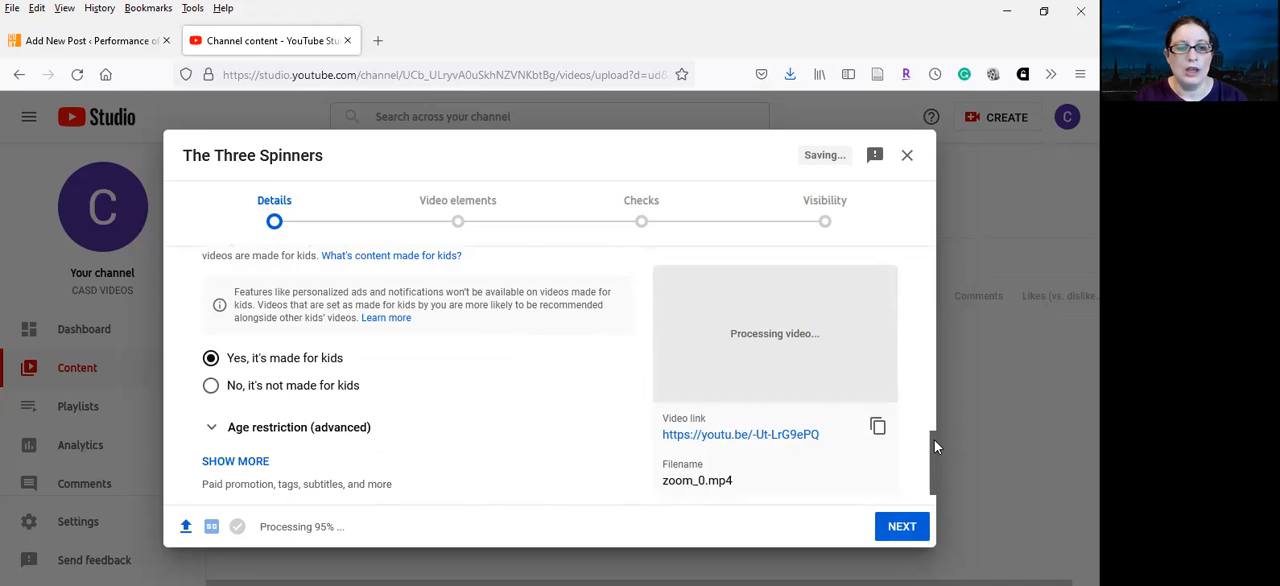
pyautogui.click(244, 446)
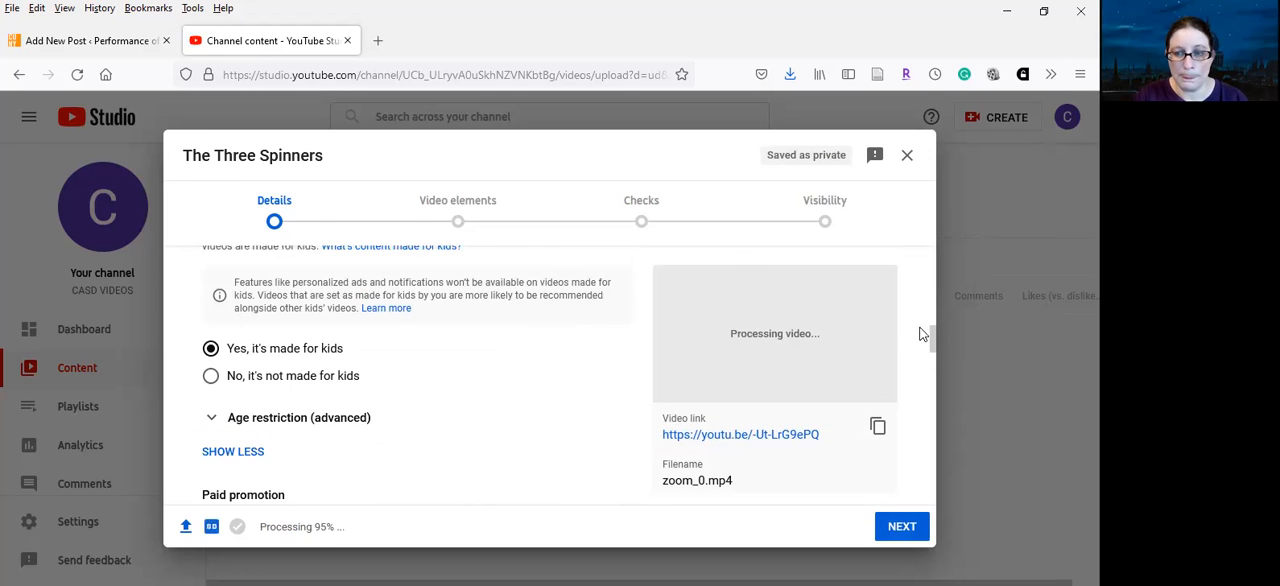
pyautogui.moveTo(932, 331); pyautogui.dragTo(934, 419)
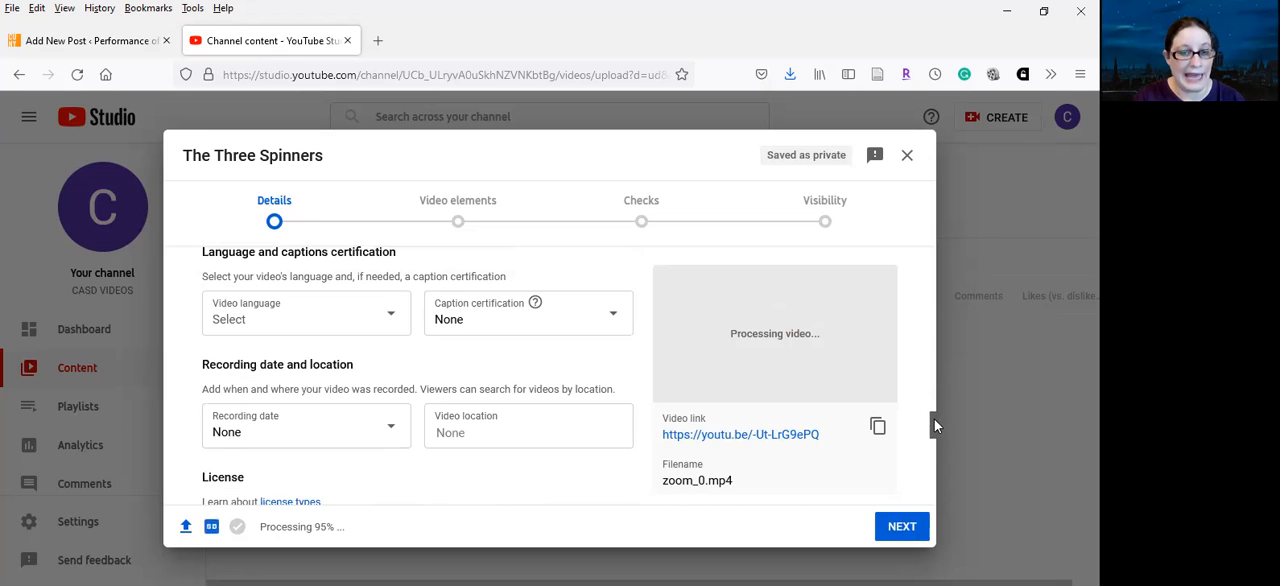
pyautogui.click(390, 320)
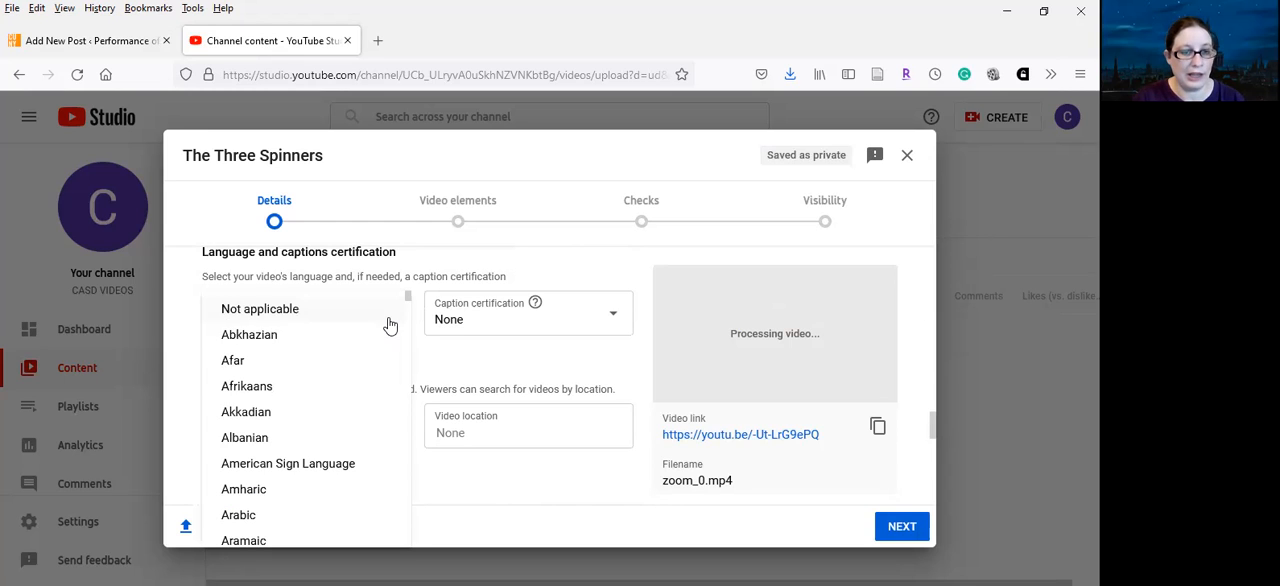
pyautogui.scroll(-2, 408, 330)
pyautogui.moveTo(410, 325); pyautogui.dragTo(407, 352)
pyautogui.click(314, 455)
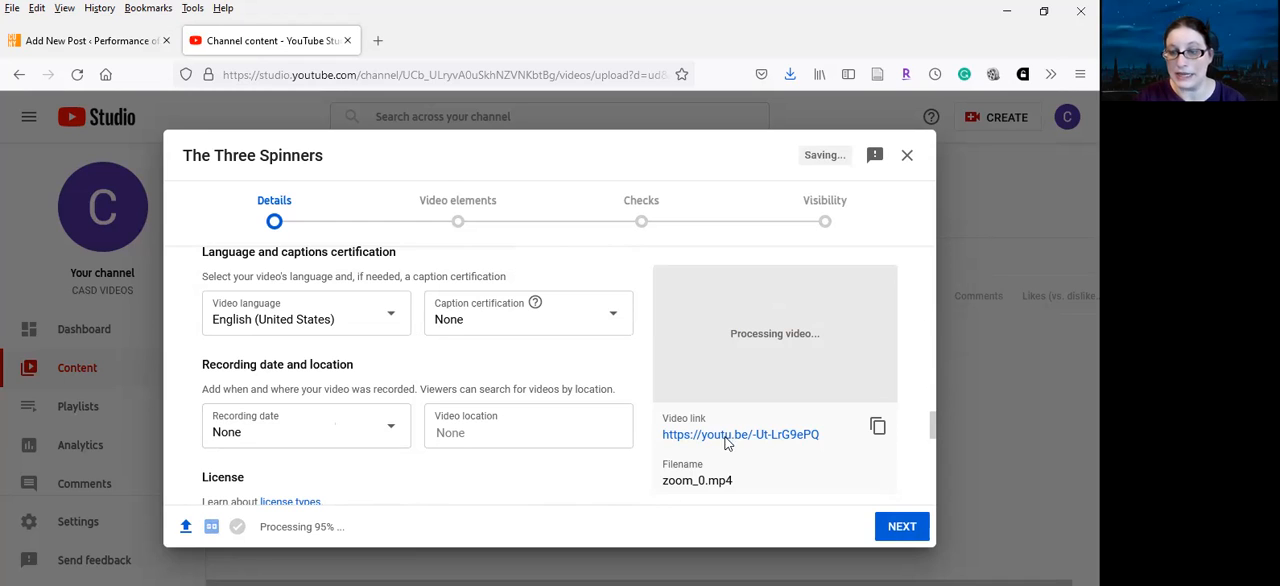
pyautogui.click(900, 527)
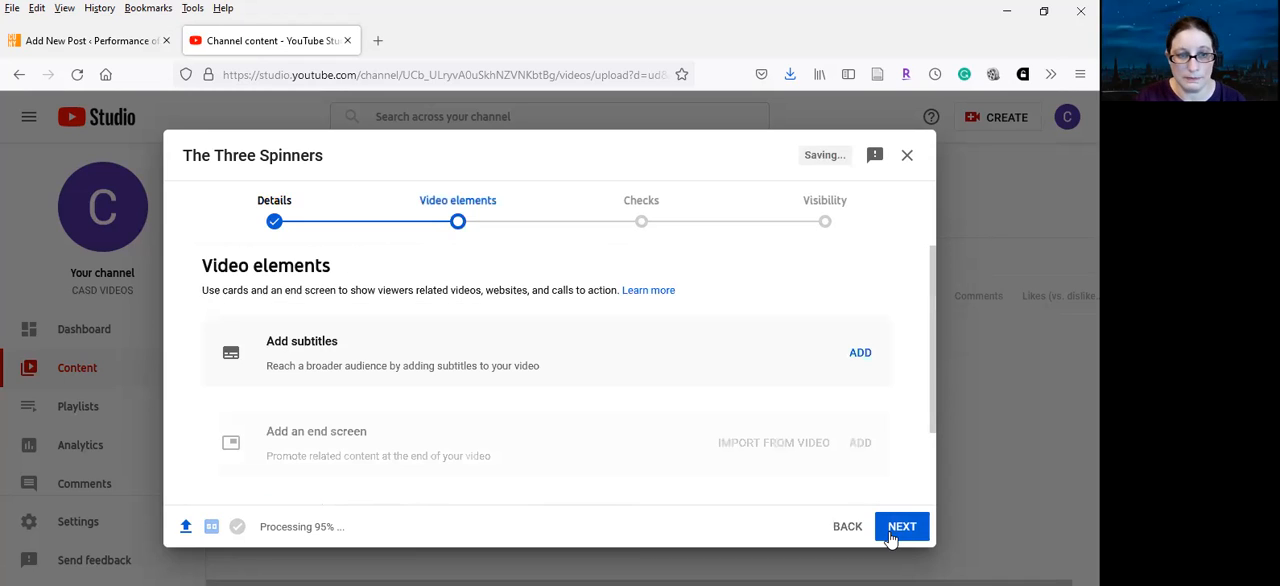
# Examine the available ways to add English (United States) subtitles, and leave the caption editor without adding any
pyautogui.click(866, 356)
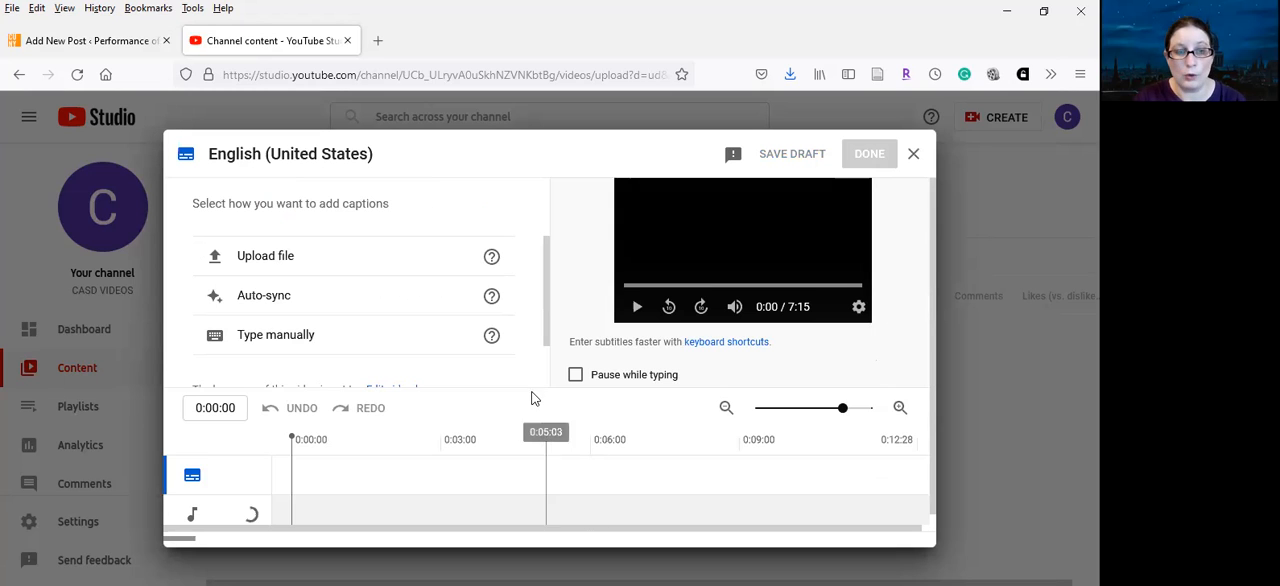
pyautogui.scroll(-1, 541, 327)
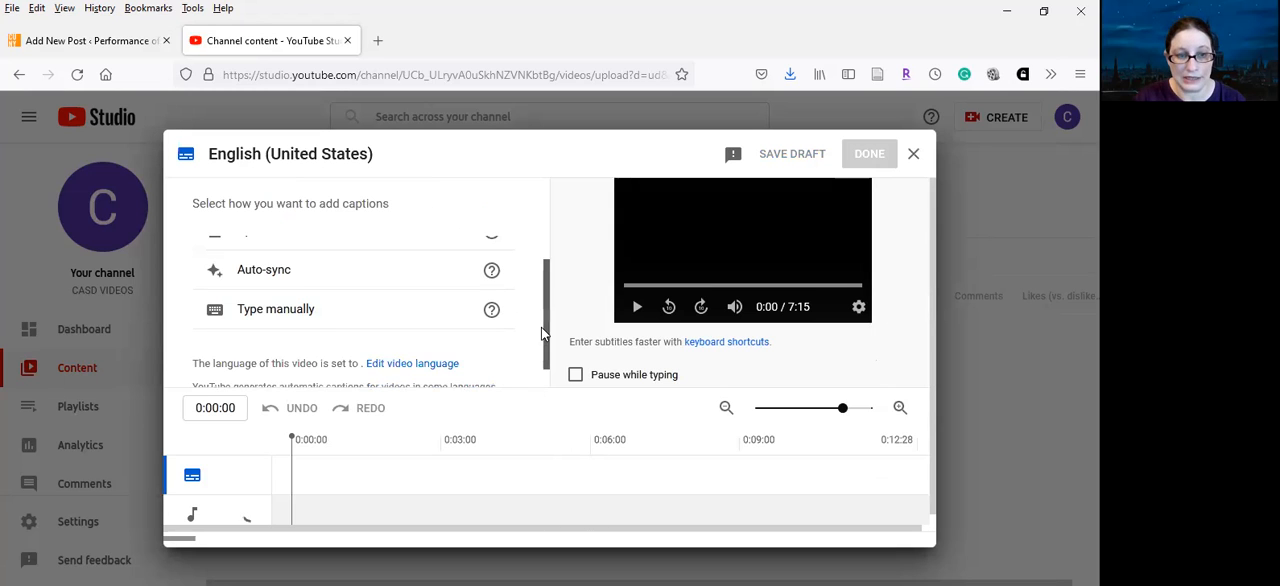
pyautogui.scroll(-1, 545, 330)
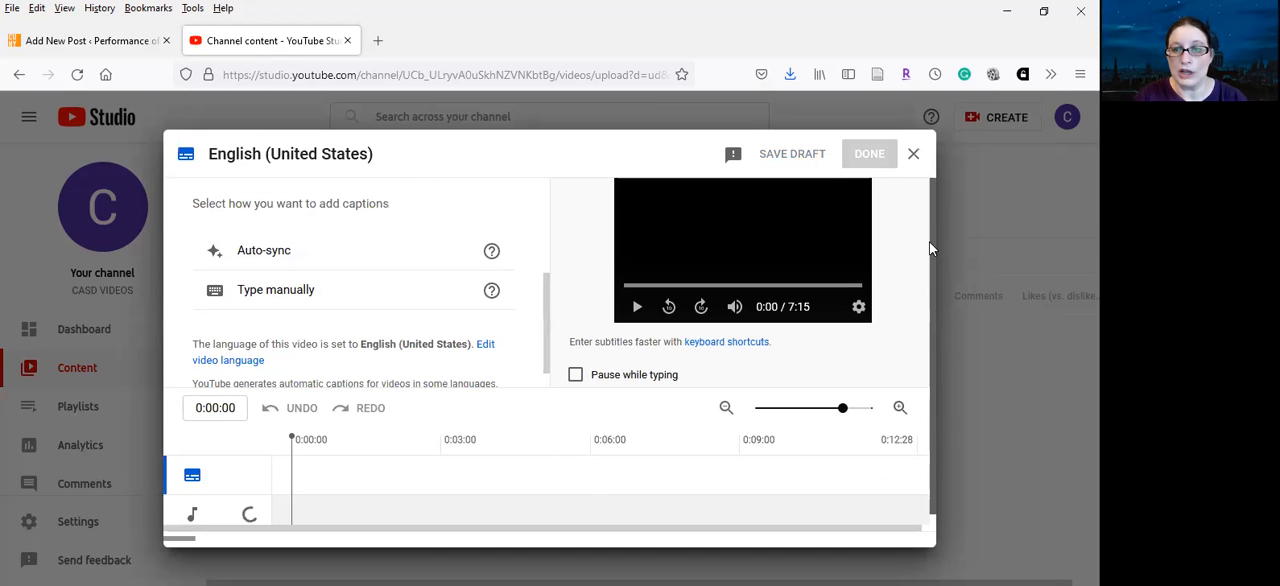
pyautogui.click(913, 156)
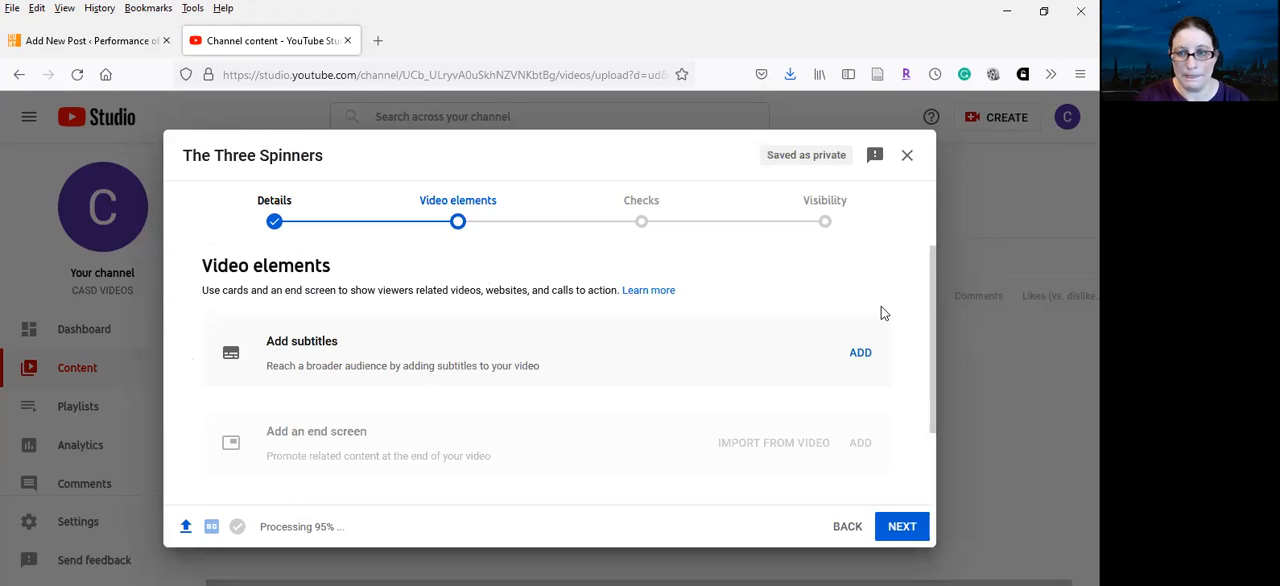
# Proceed past the video elements and the copyright check to the video's visibility options
pyautogui.moveTo(932, 369); pyautogui.dragTo(900, 517)
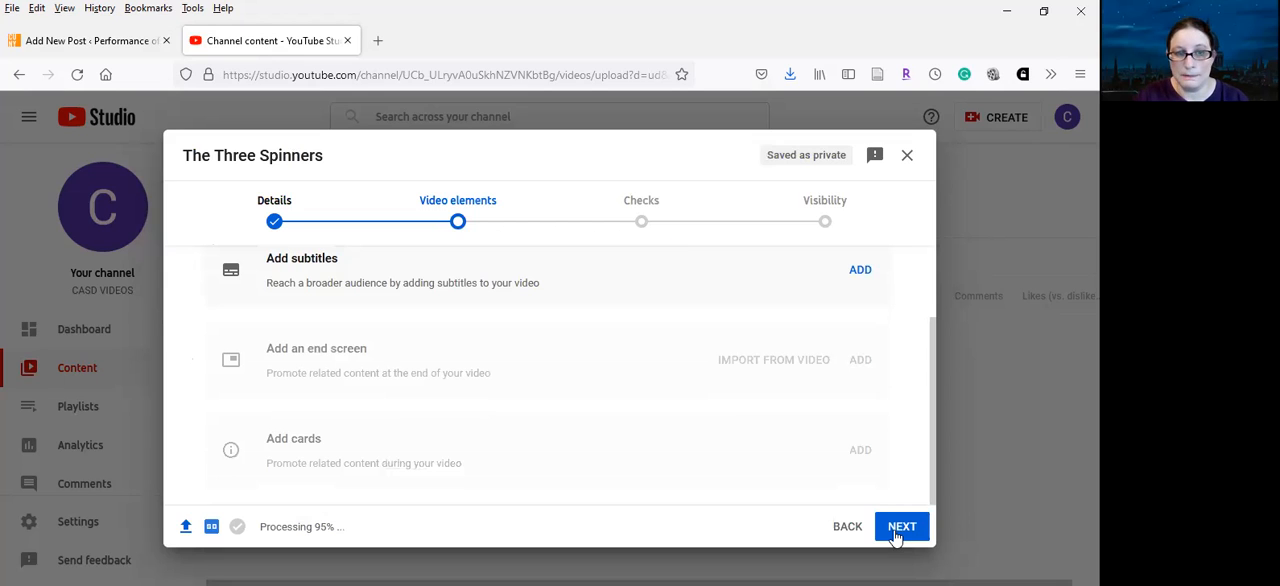
pyautogui.click(900, 530)
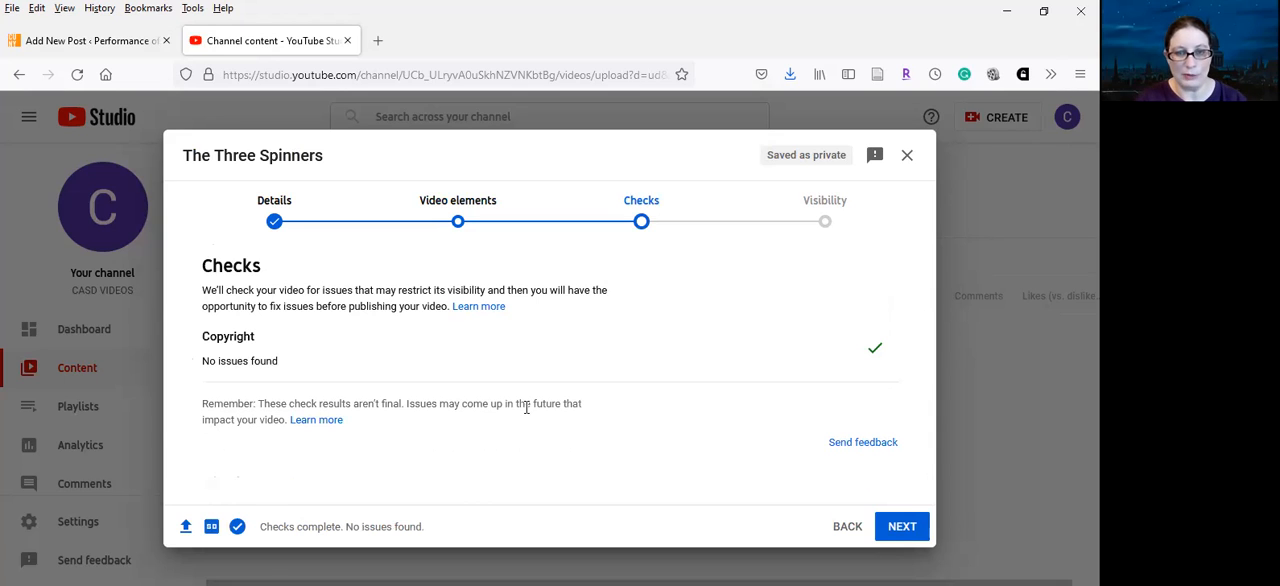
pyautogui.click(899, 537)
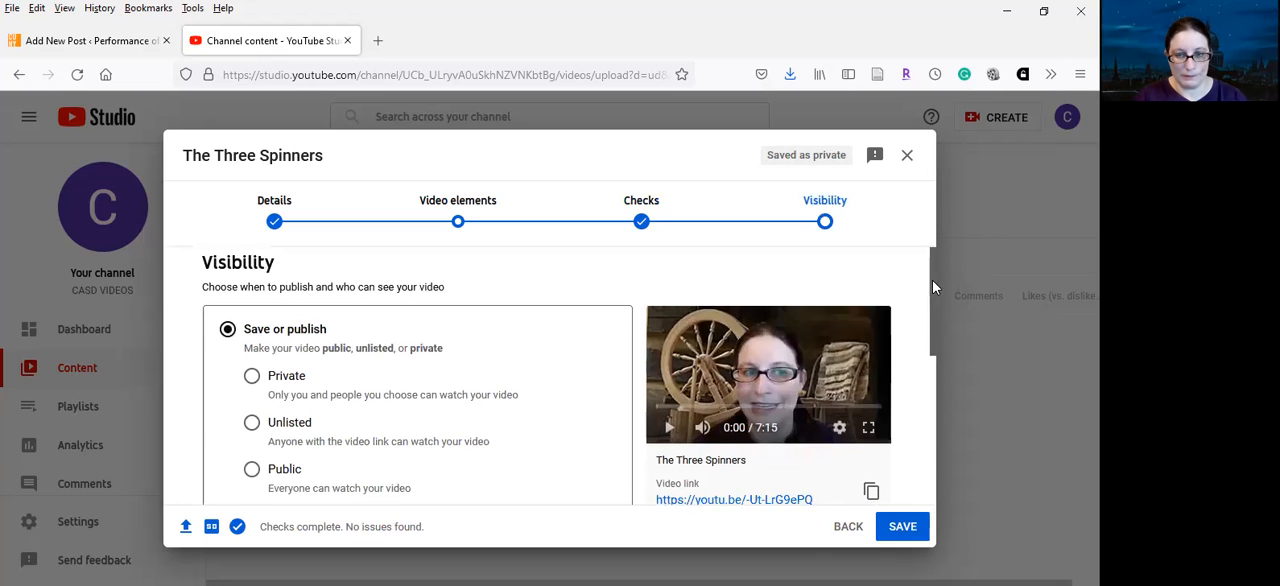
pyautogui.scroll(-1, 932, 280)
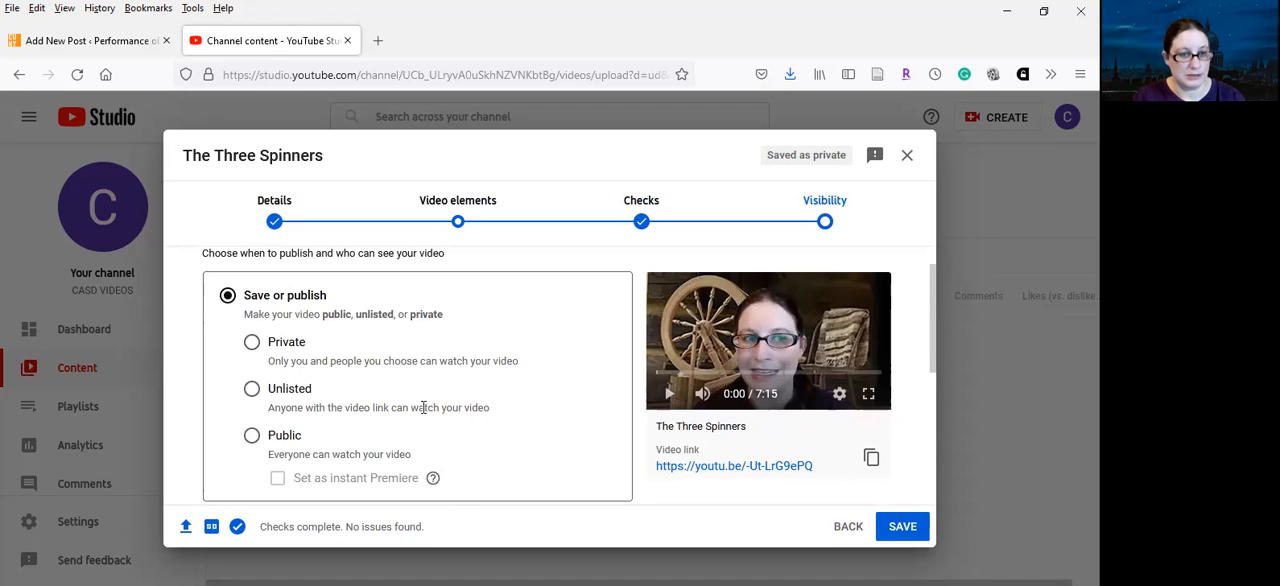
# Publish the video with Unlisted visibility and copy its video link
pyautogui.click(251, 392)
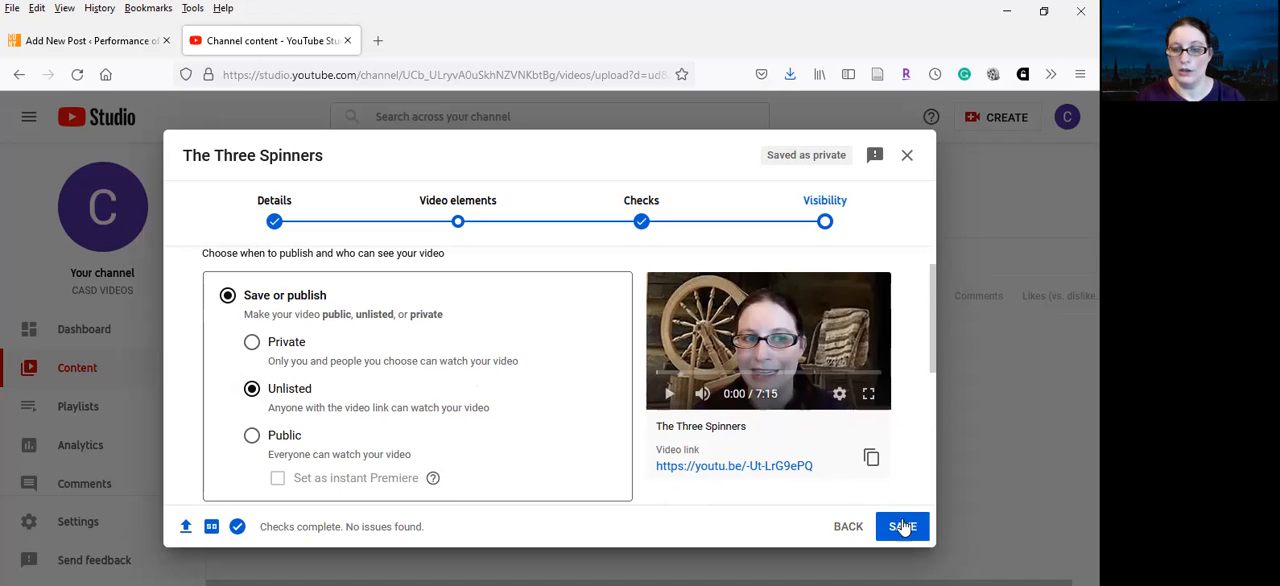
pyautogui.moveTo(818, 466); pyautogui.dragTo(660, 470)
pyautogui.hotkey('ctrl', 'c')
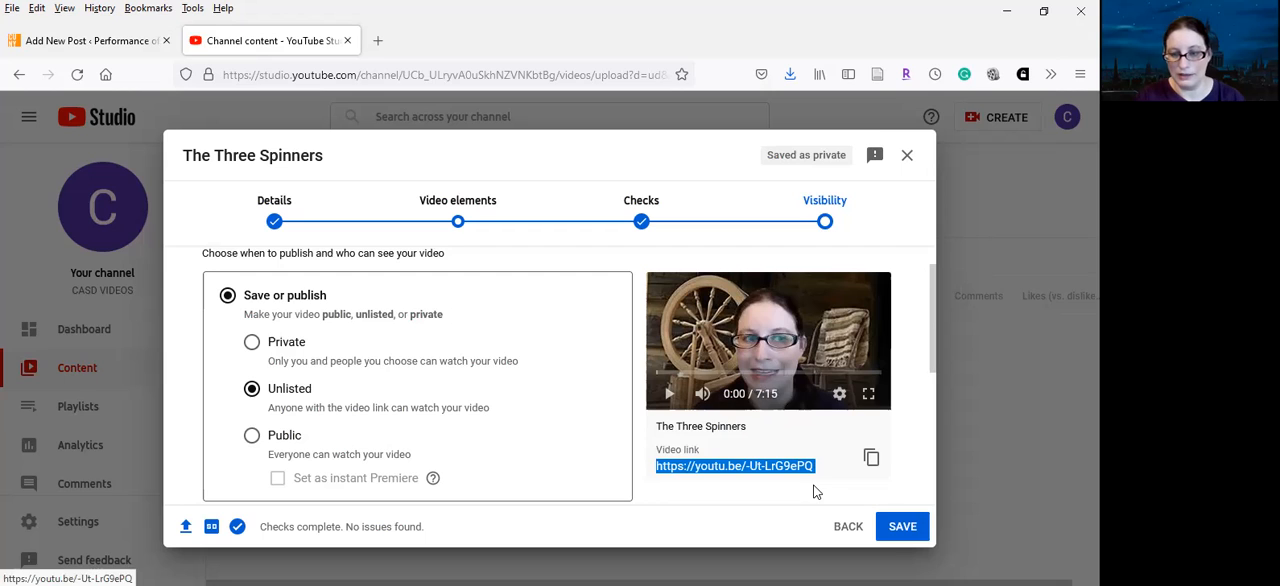
pyautogui.click(900, 530)
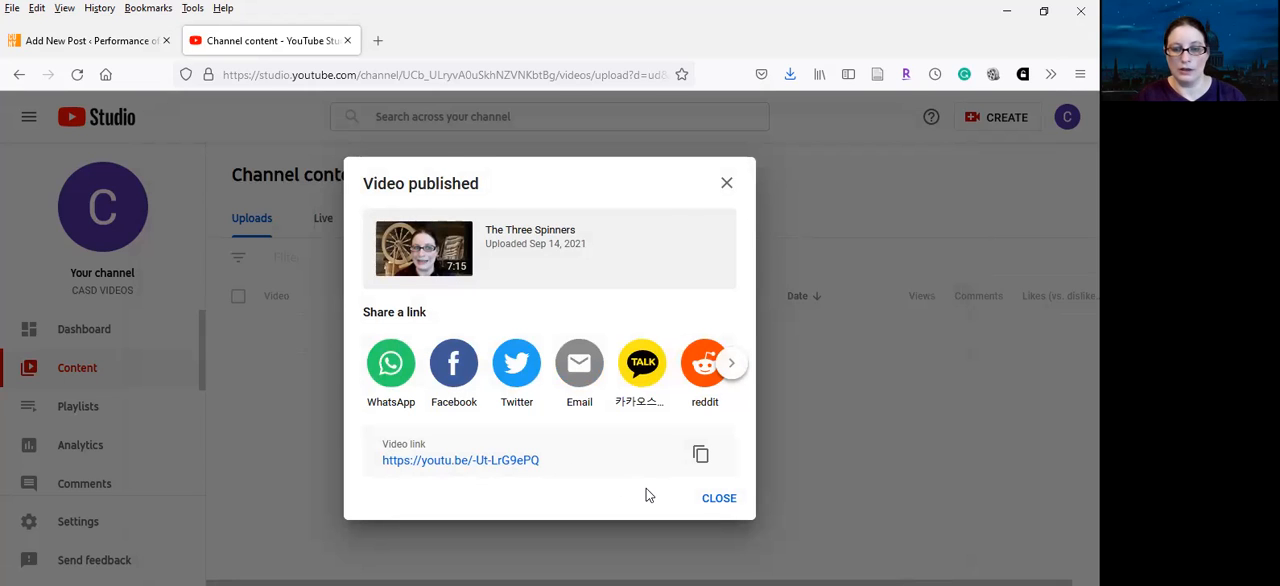
pyautogui.click(712, 498)
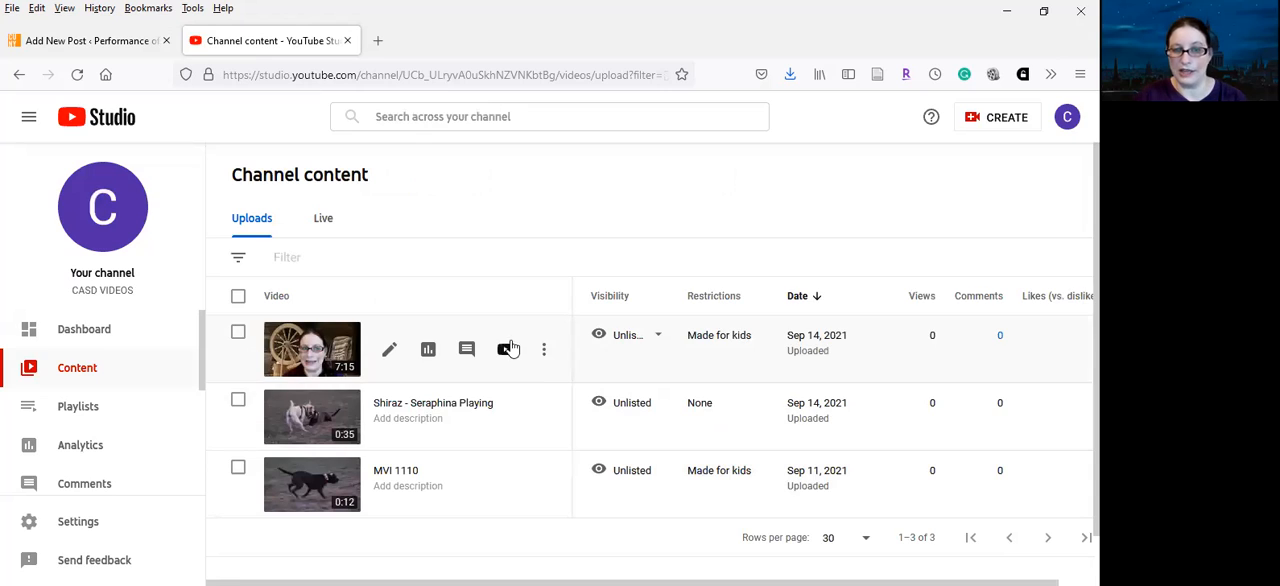
# Open the uploaded Three Spinners video's details and look over its Editor page
pyautogui.click(390, 351)
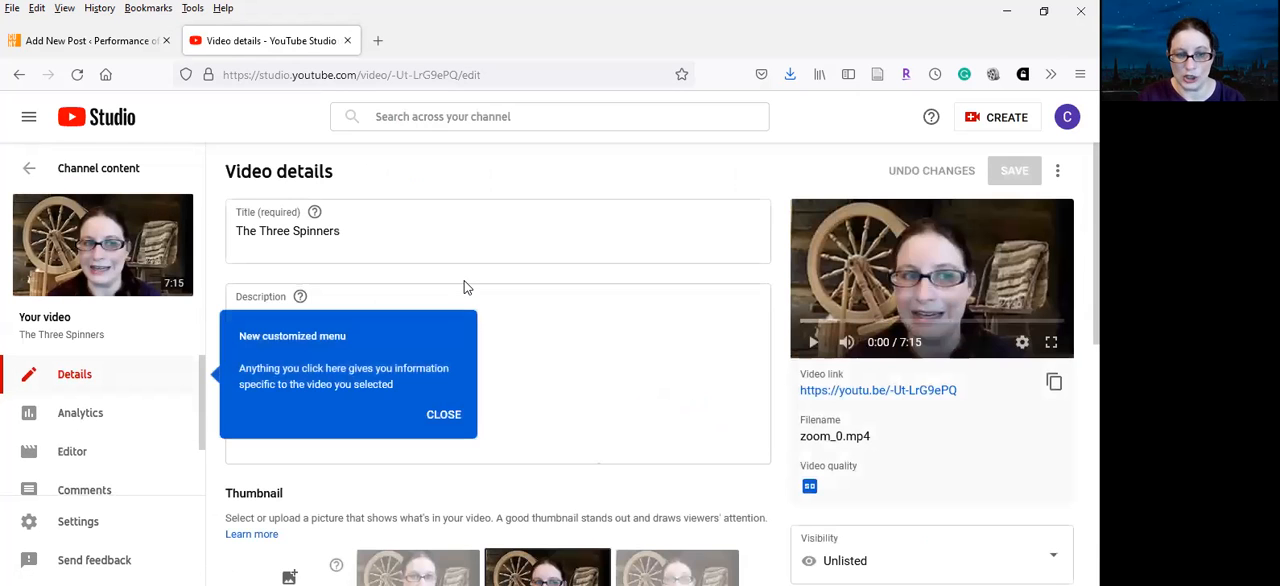
pyautogui.click(70, 455)
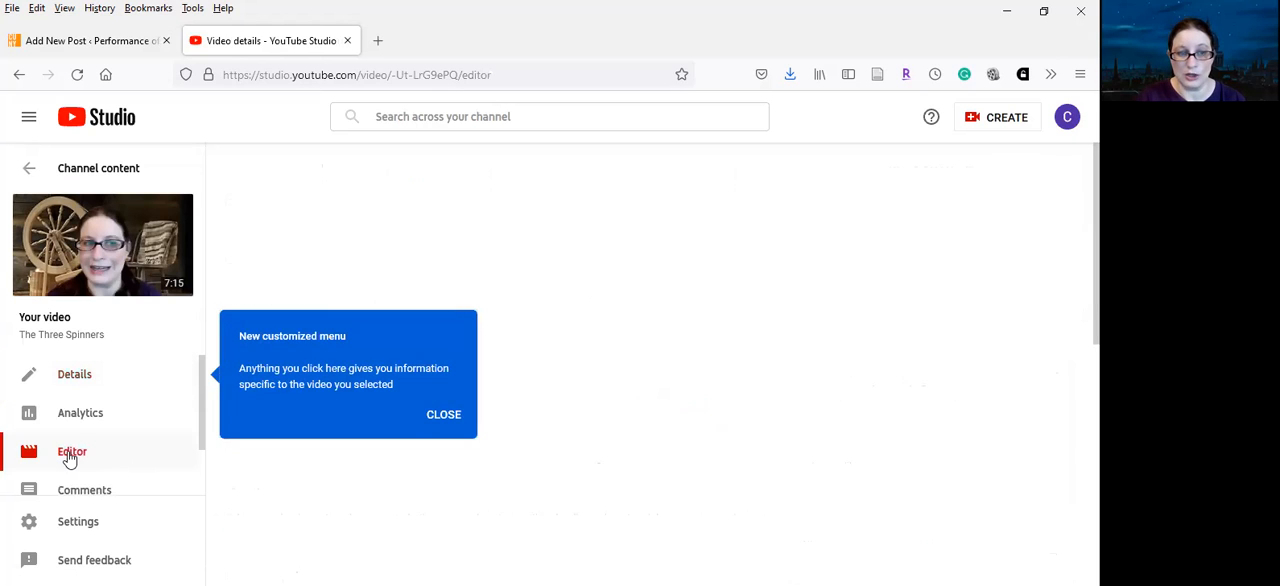
pyautogui.click(447, 420)
pyautogui.moveTo(1096, 345); pyautogui.dragTo(1096, 461)
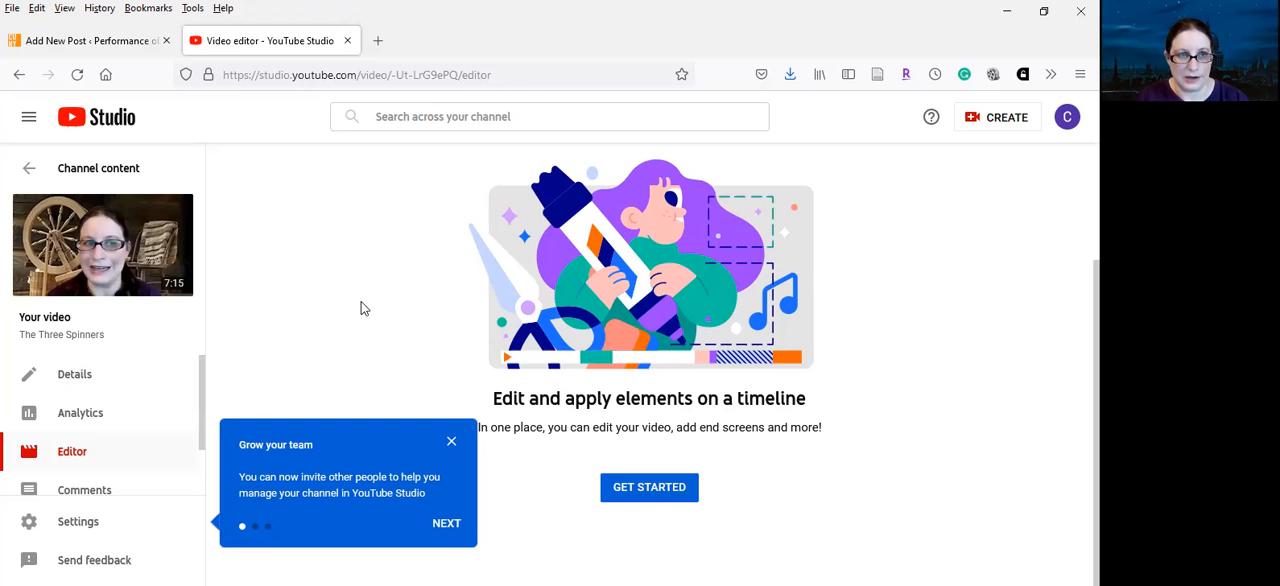
# Switch to the WordPress draft post and title it "The Three Spinners - " followed by the storyteller's first name
pyautogui.click(100, 52)
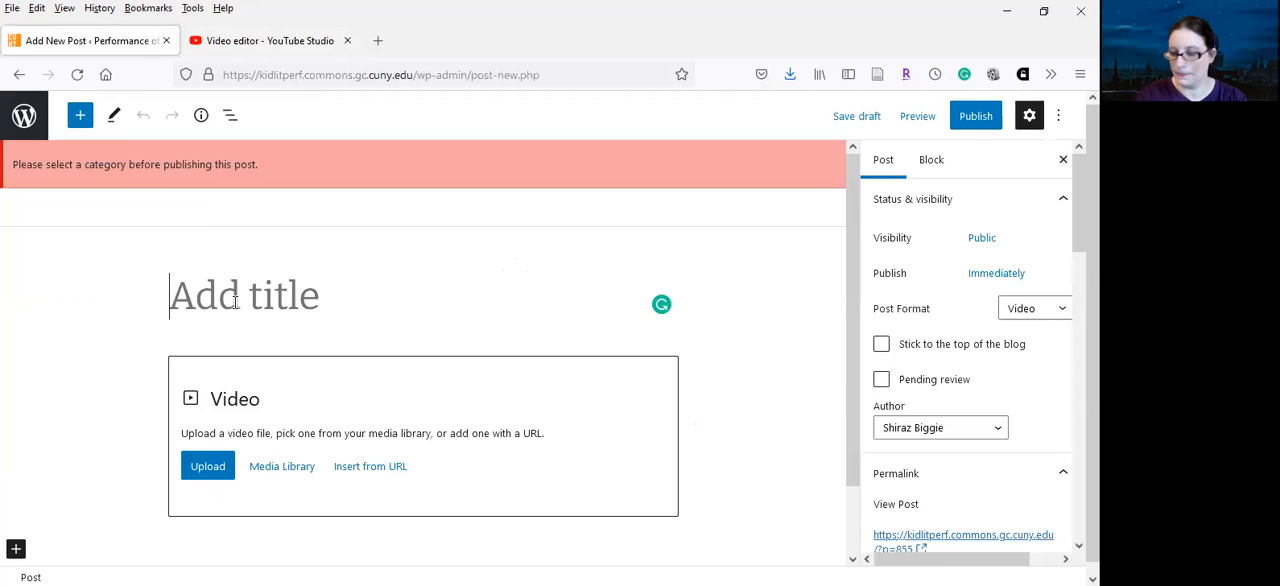
pyautogui.write('Sh')
pyautogui.press('BackSpace')
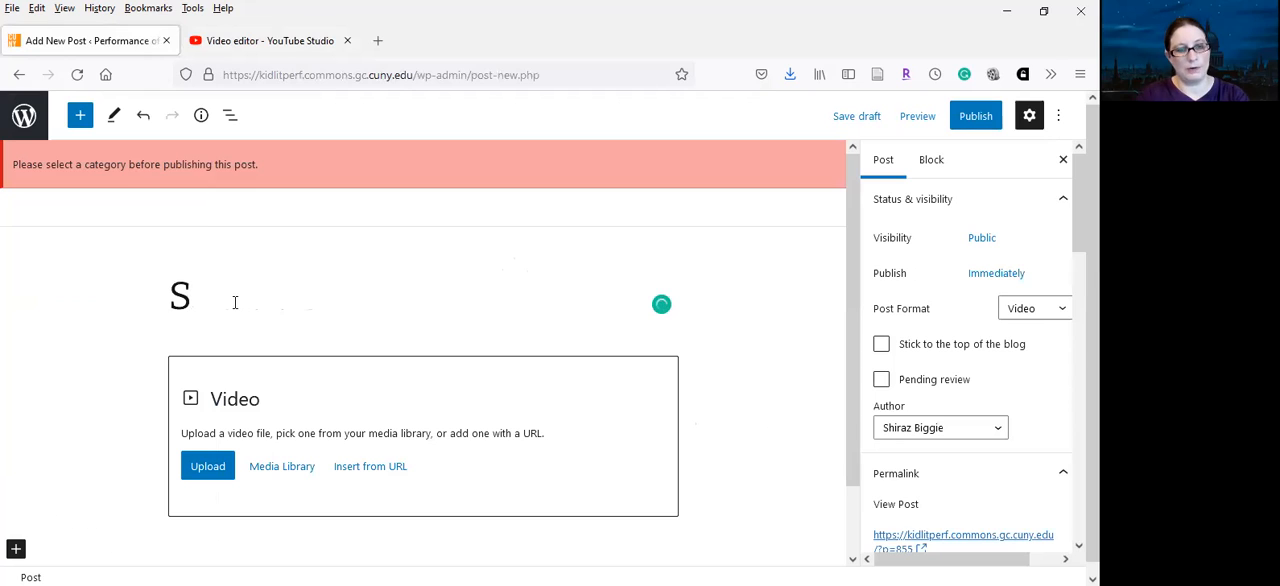
pyautogui.write('hir')
pyautogui.press('BackSpace')
pyautogui.press('BackSpace')
pyautogui.press('BackSpace')
pyautogui.press('BackSpace')
pyautogui.write('The Three ')
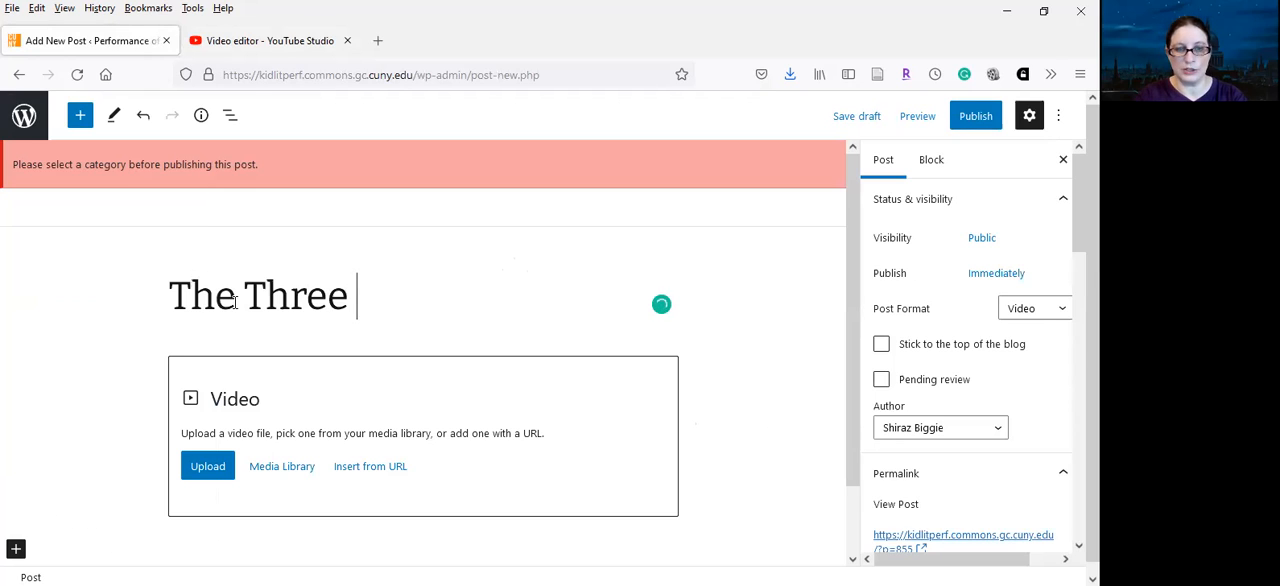
pyautogui.write('Spinners - ')
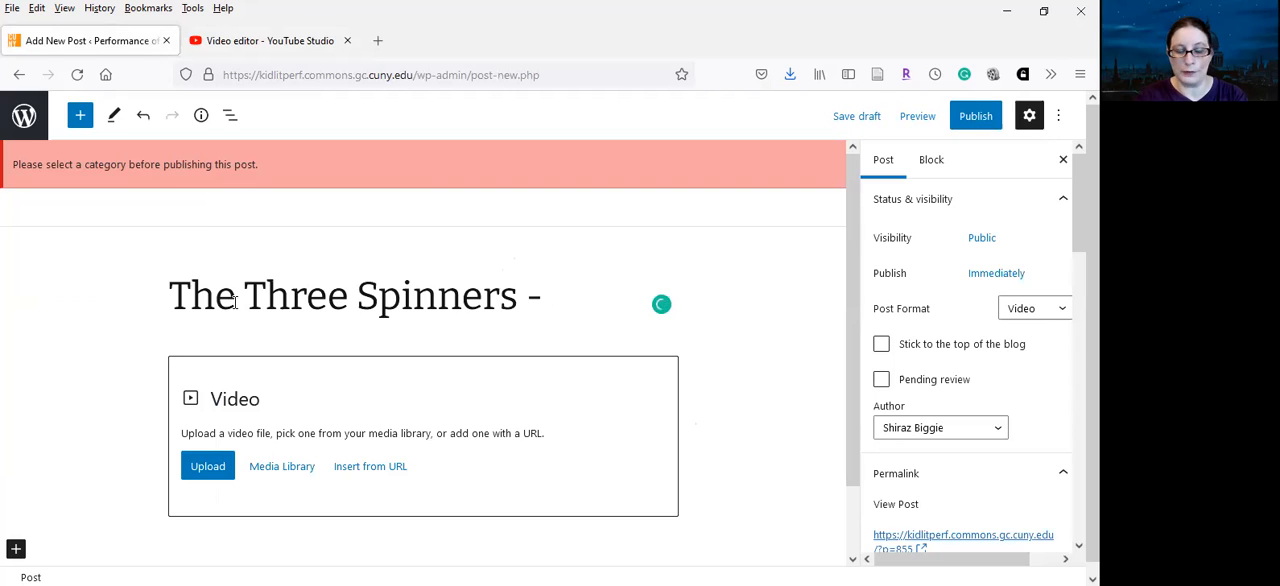
pyautogui.write('Shiraz')
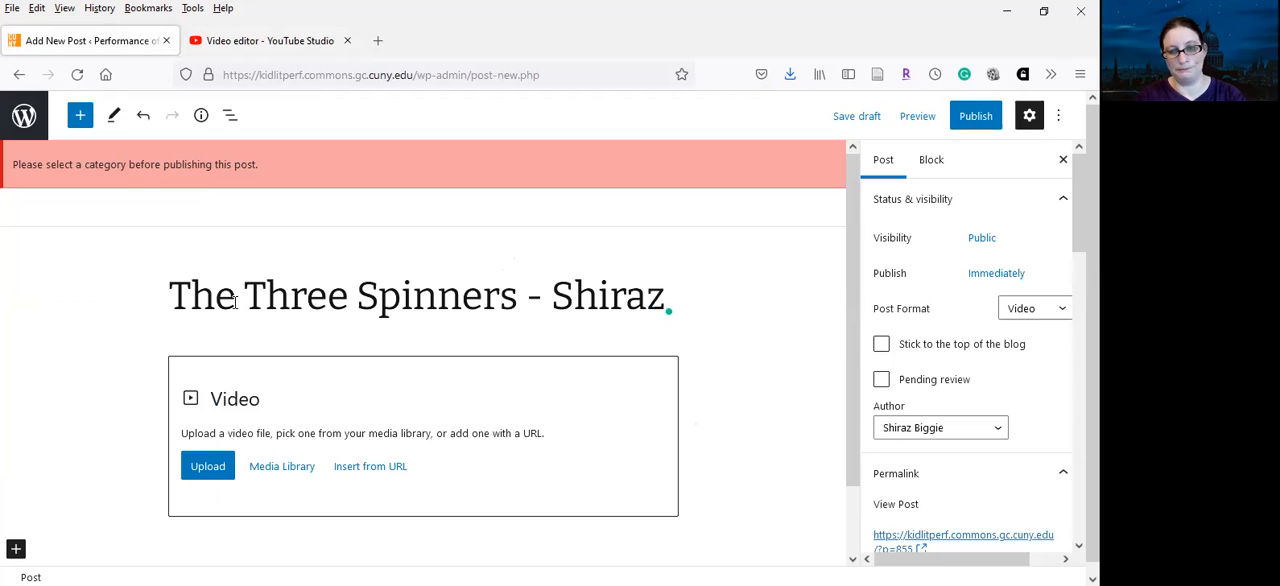
# Try to embed the YouTube video through the post's Video block using the copied link
pyautogui.click(383, 472)
pyautogui.hotkey('ctrl', 'v')
pyautogui.press('Return')
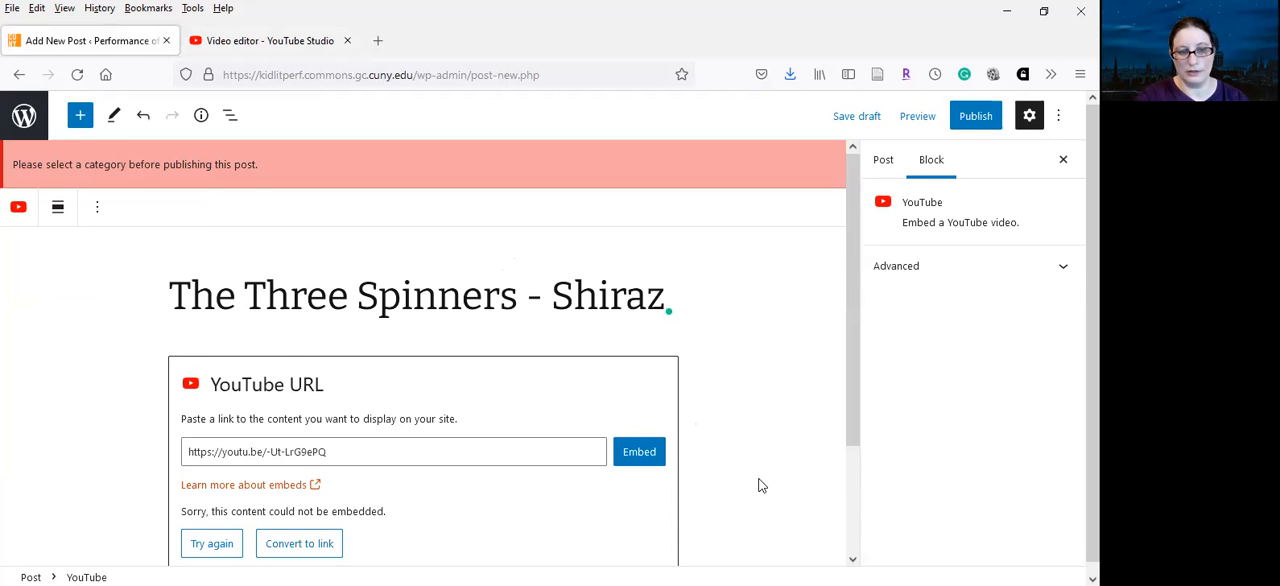
pyautogui.scroll(-2, 773, 312)
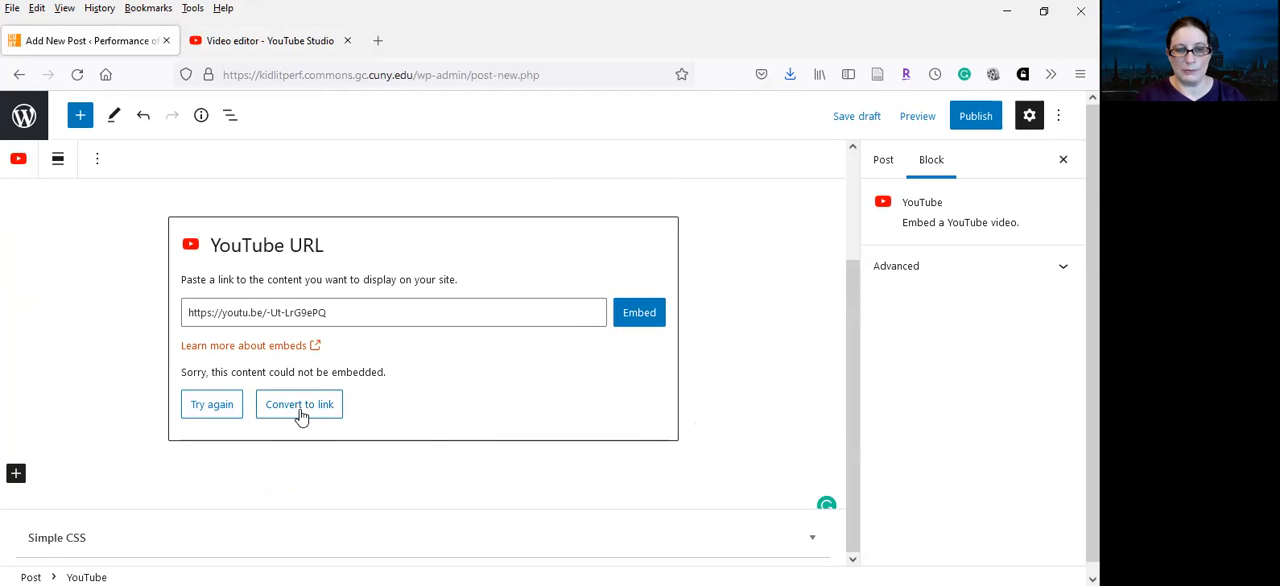
pyautogui.click(778, 298)
pyautogui.scroll(2, 771, 480)
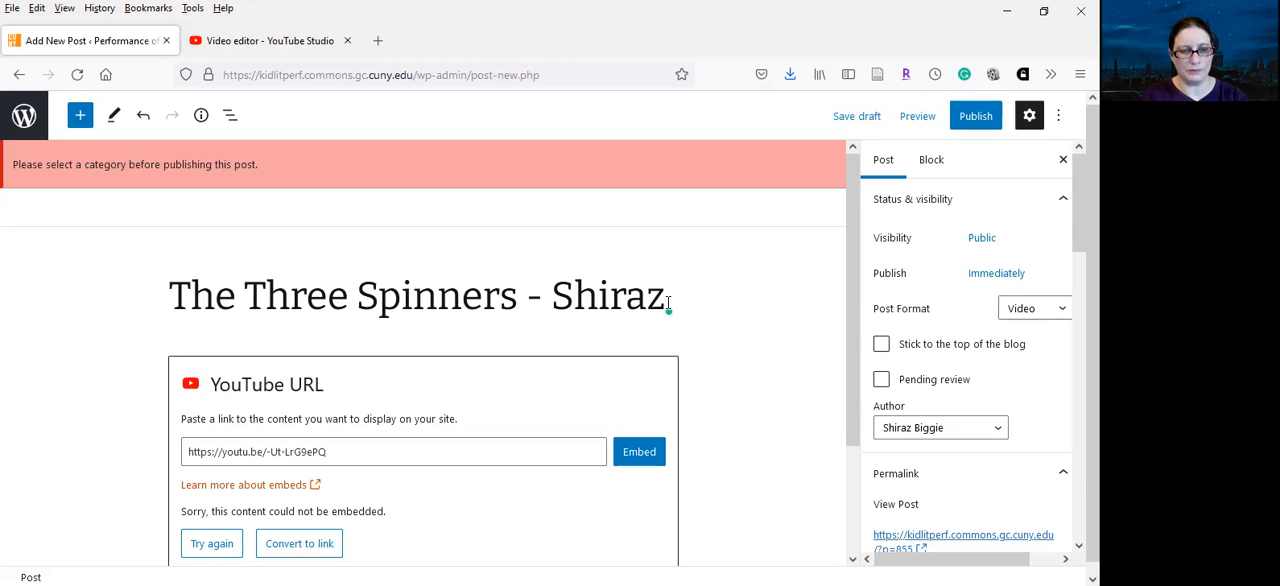
# Embed the YouTube video from the copied link in a new block below the title, and delete the leftover YouTube URL block
pyautogui.press('Return')
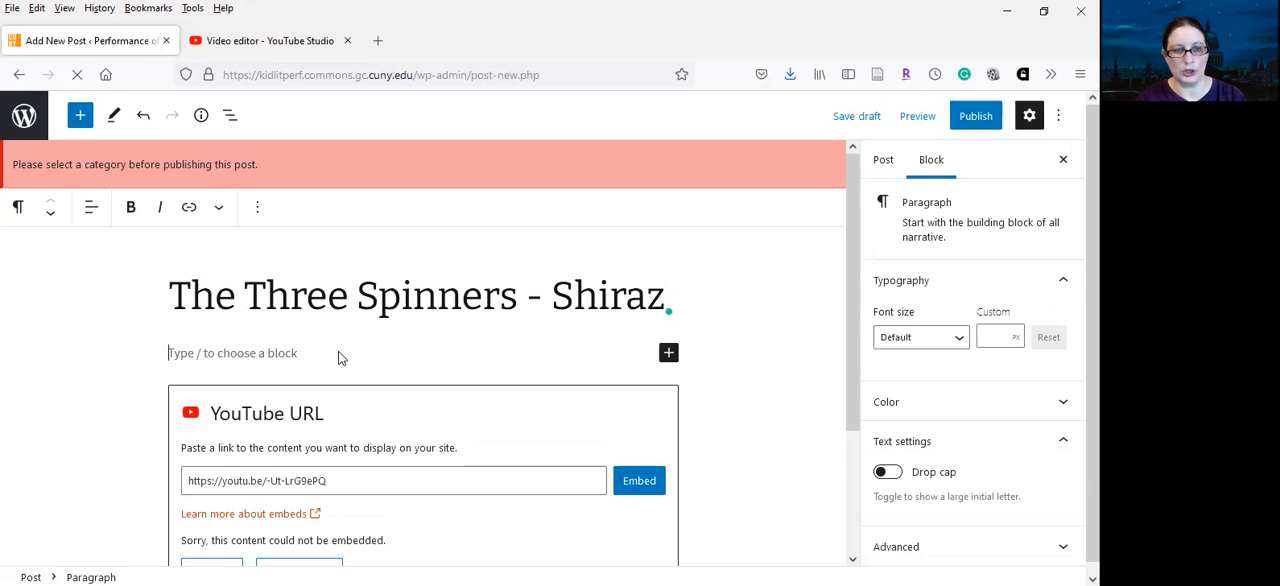
pyautogui.hotkey('ctrl', 'v')
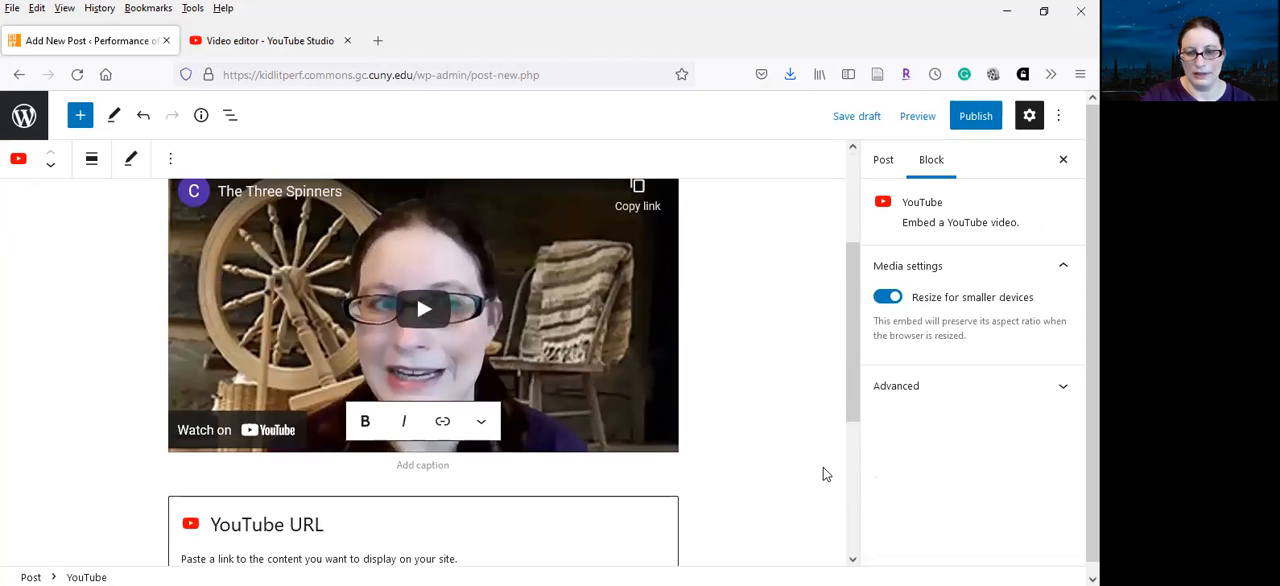
pyautogui.press('Down')
pyautogui.press('BackSpace')
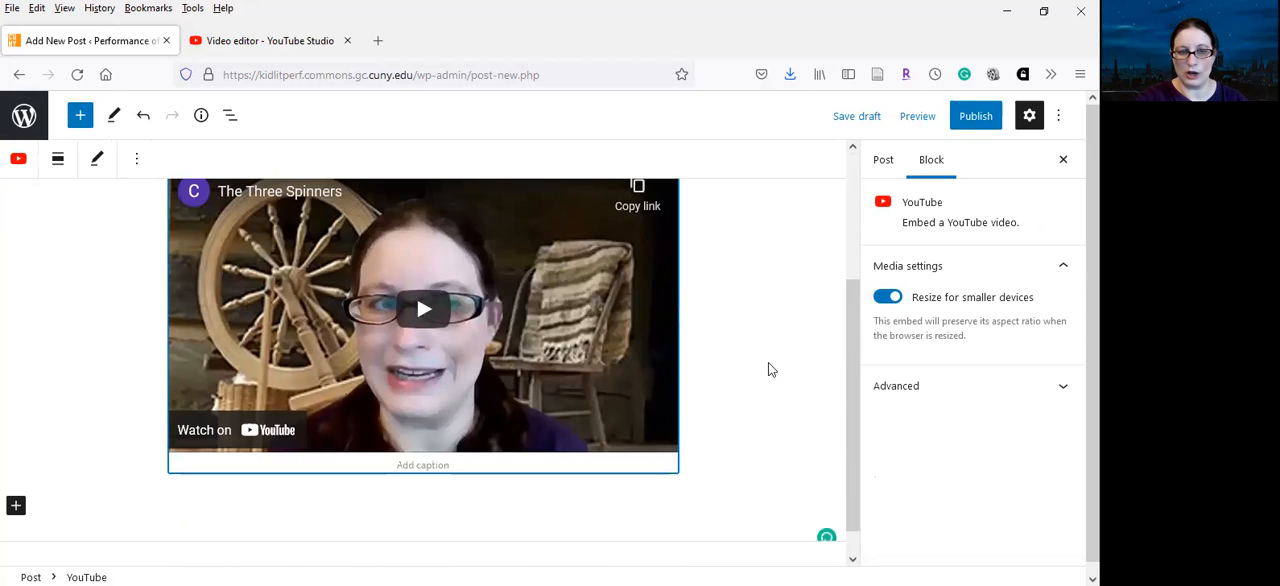
pyautogui.scroll(2, 770, 387)
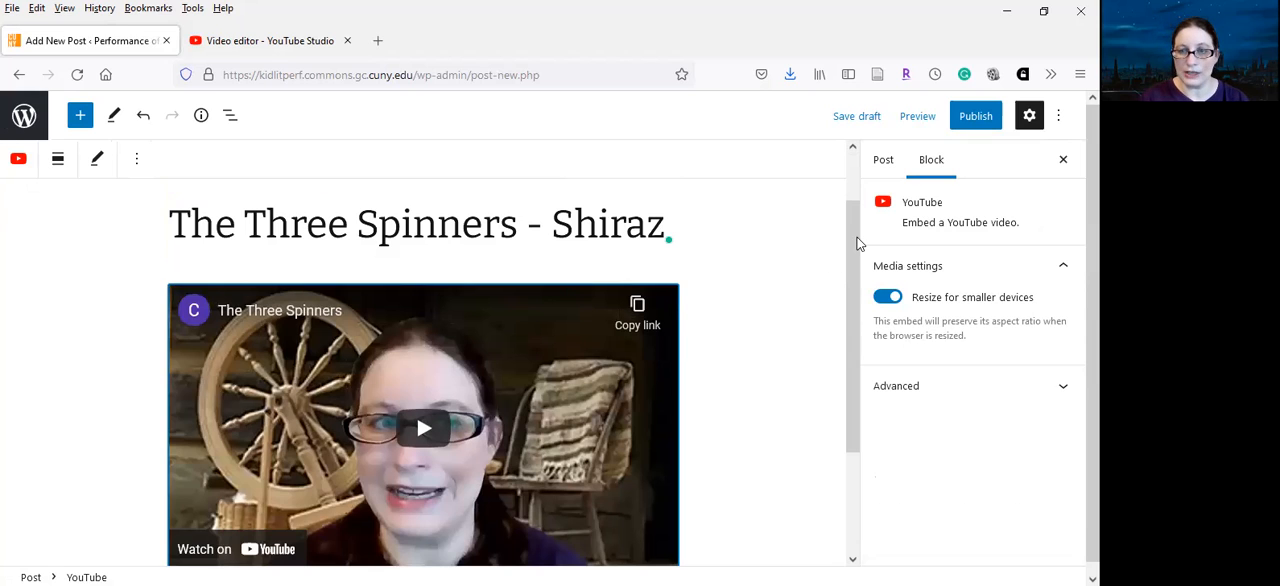
pyautogui.scroll(-1, 844, 233)
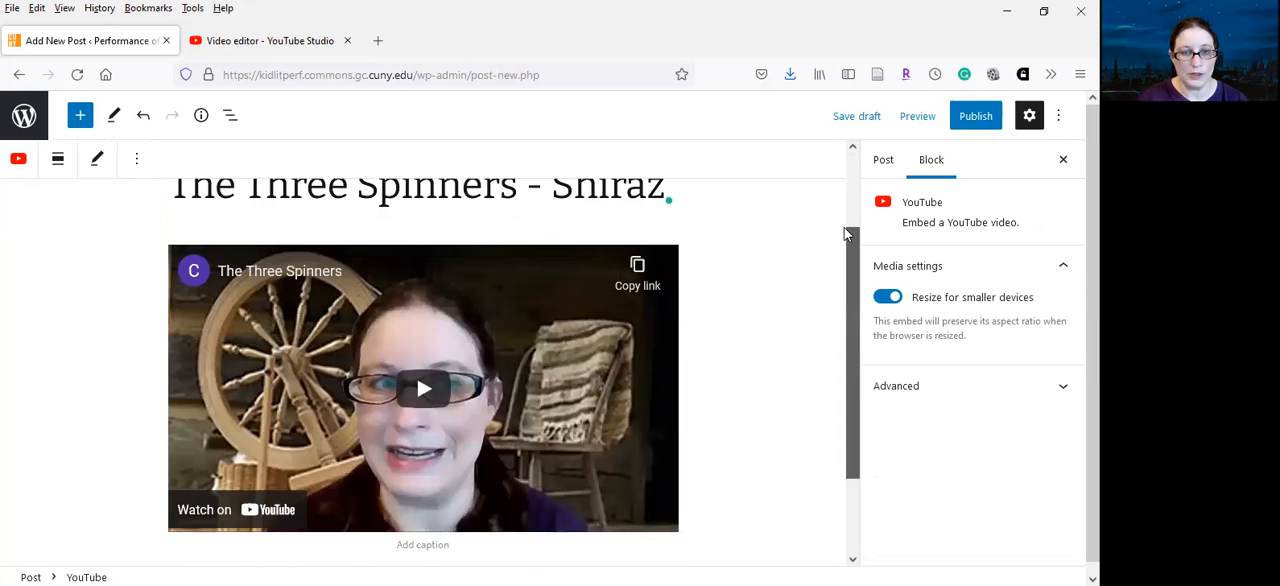
pyautogui.scroll(2, 715, 360)
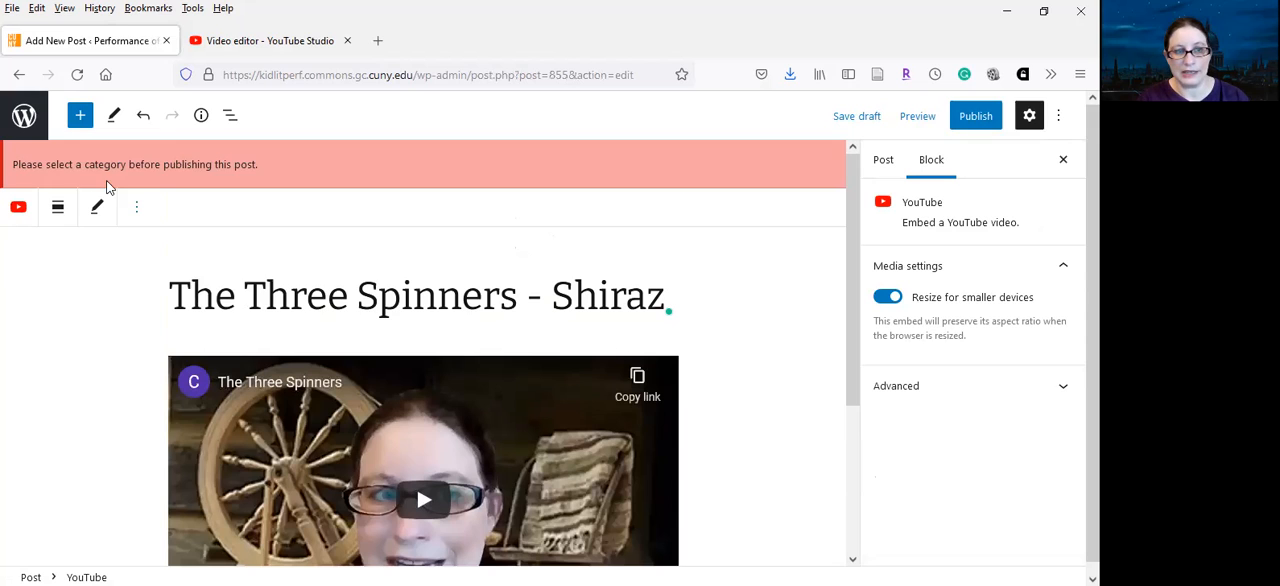
# Assign the post to the "#2-Fairy Tale" category in the post settings
pyautogui.click(886, 162)
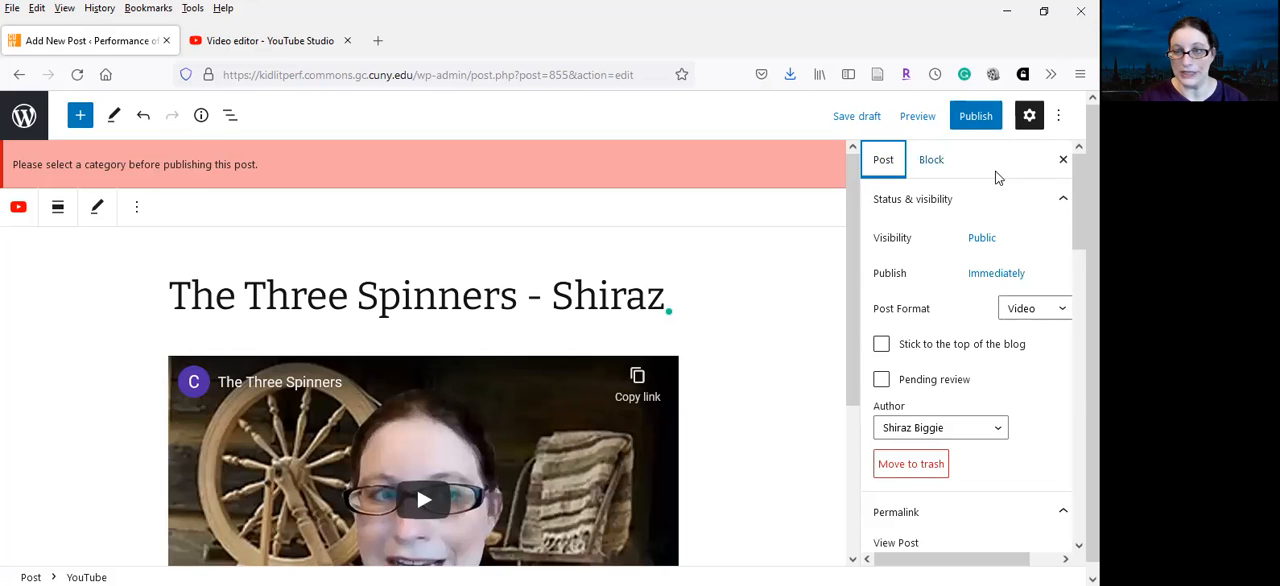
pyautogui.click(1030, 117)
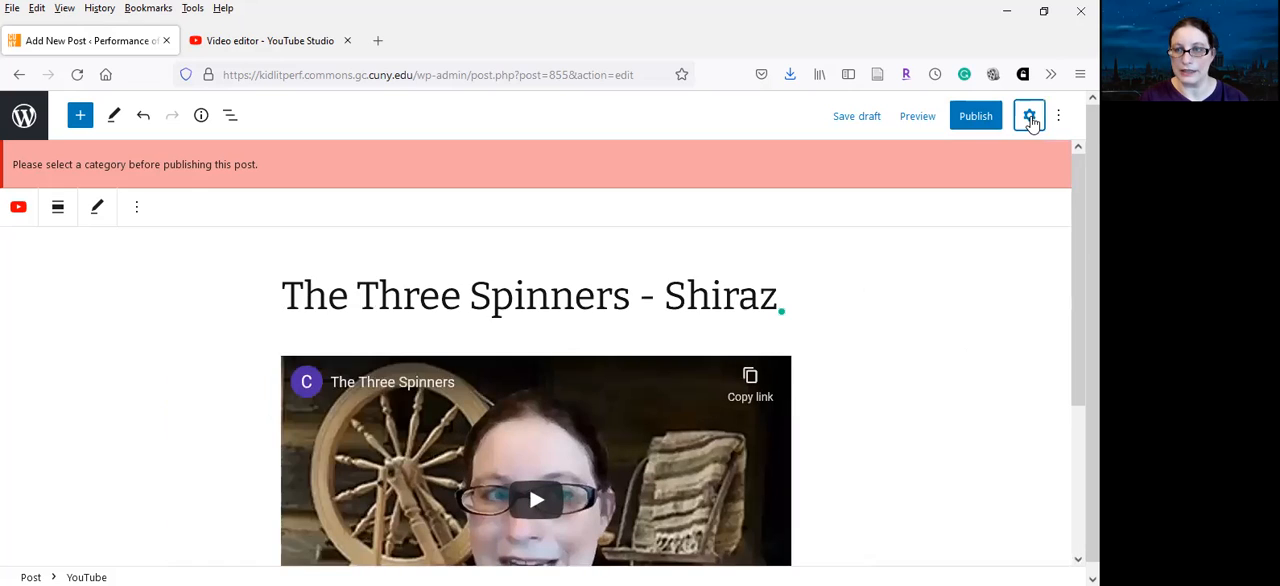
pyautogui.click(1031, 118)
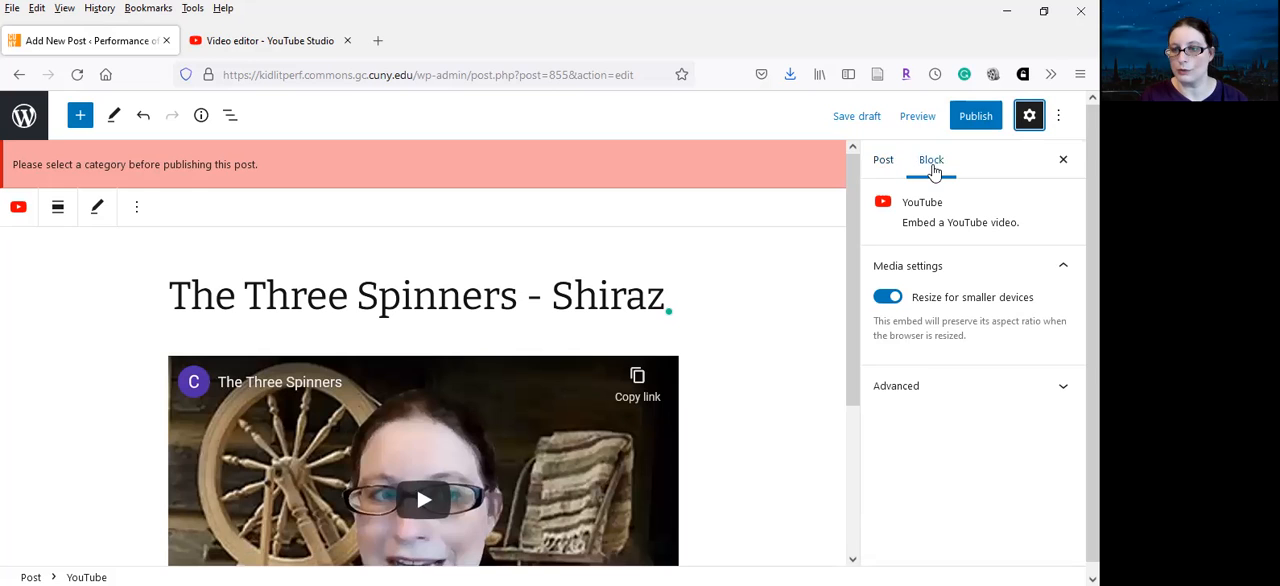
pyautogui.click(882, 166)
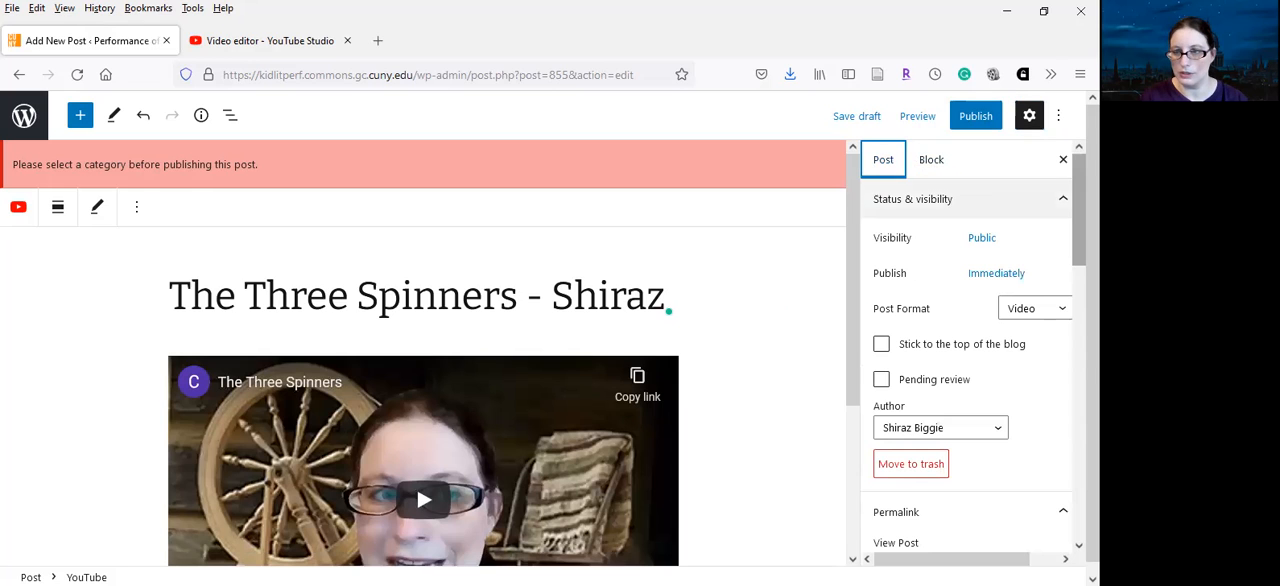
pyautogui.scroll(-3, 965, 360)
pyautogui.scroll(-4, 975, 360)
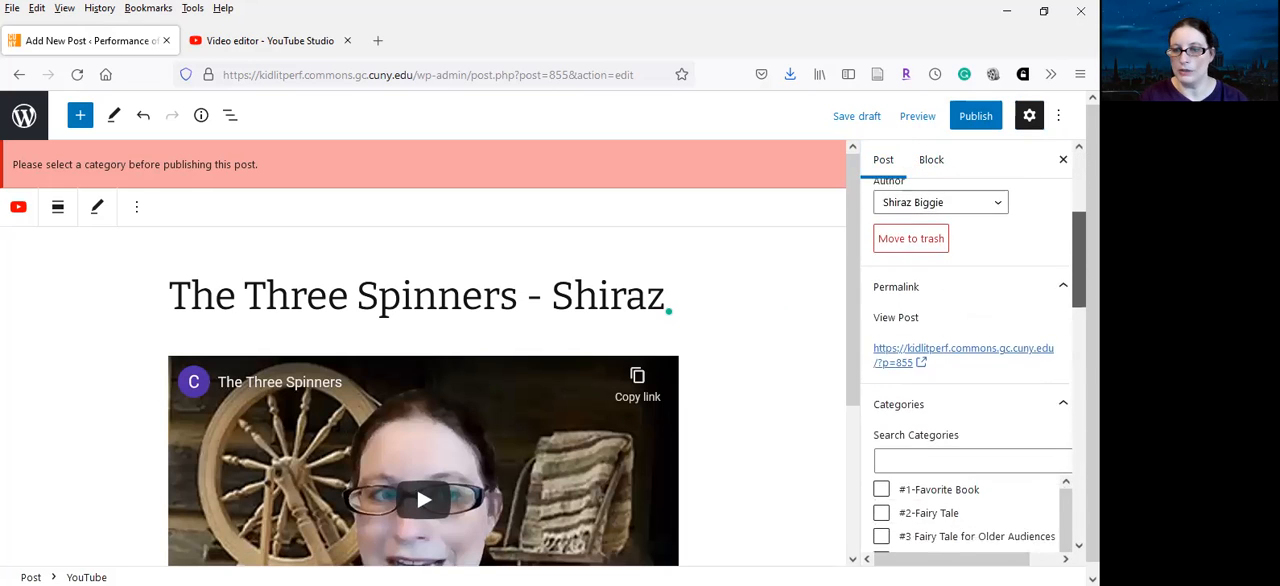
pyautogui.scroll(-1, 1046, 300)
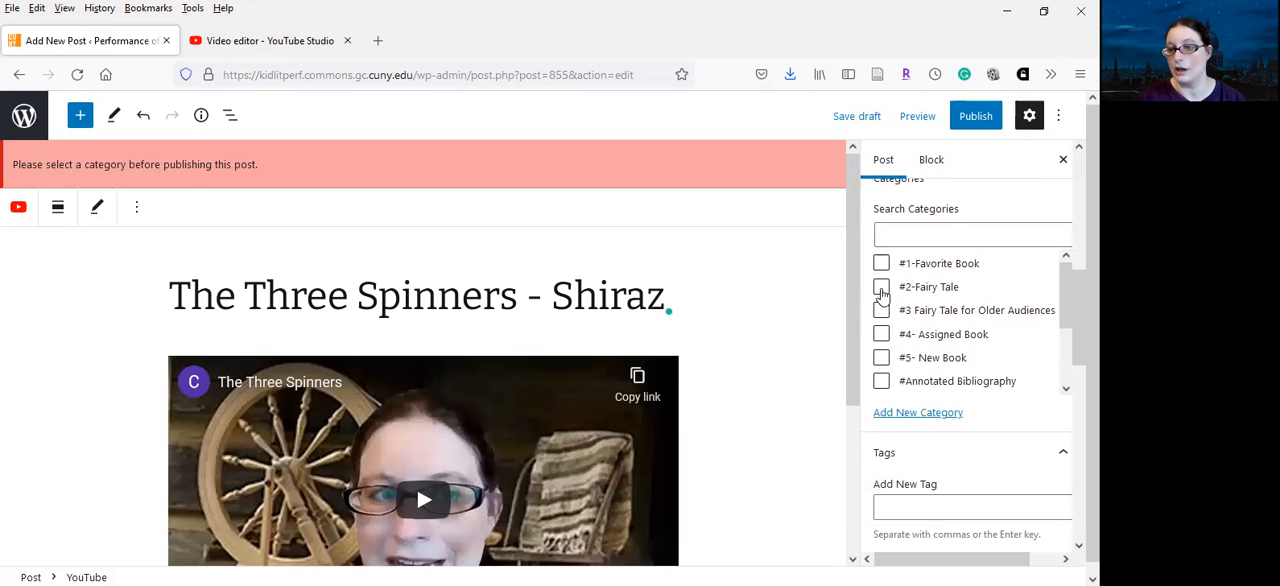
pyautogui.click(881, 287)
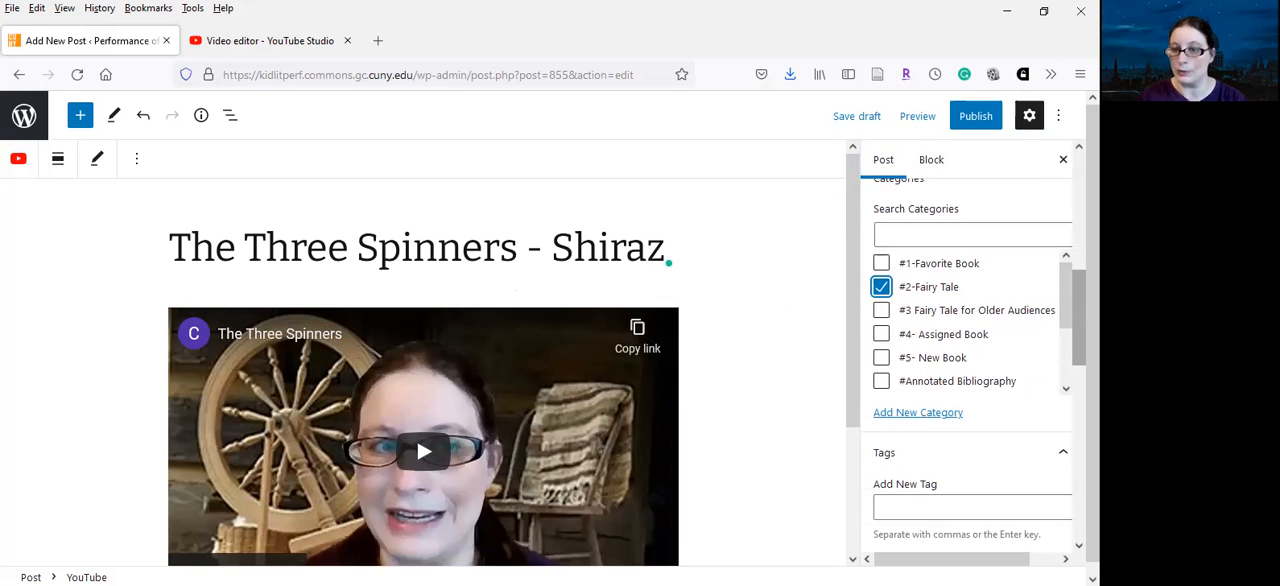
# Add the existing tag "Group C" to the post
pyautogui.moveTo(1063, 287); pyautogui.dragTo(1064, 291)
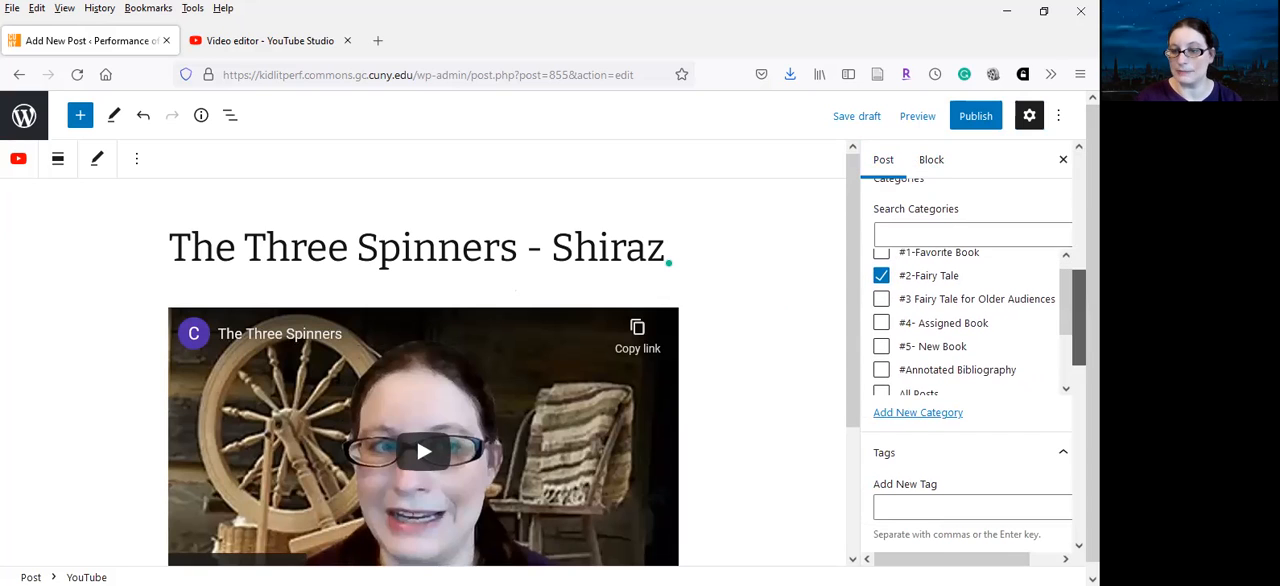
pyautogui.scroll(-3, 1006, 362)
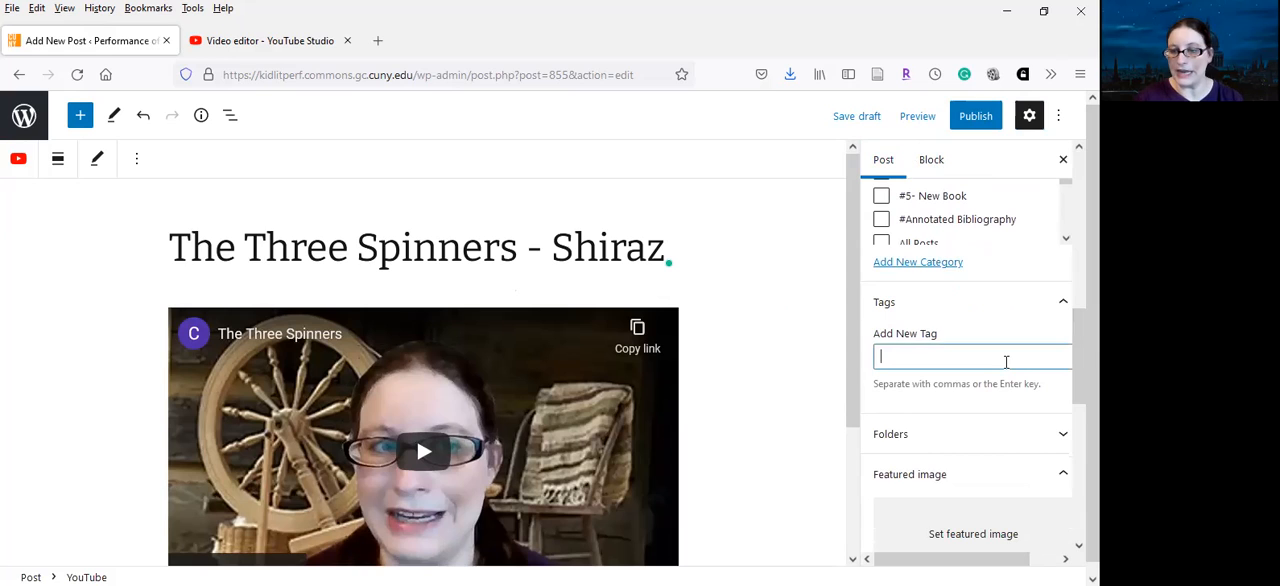
pyautogui.write('Group')
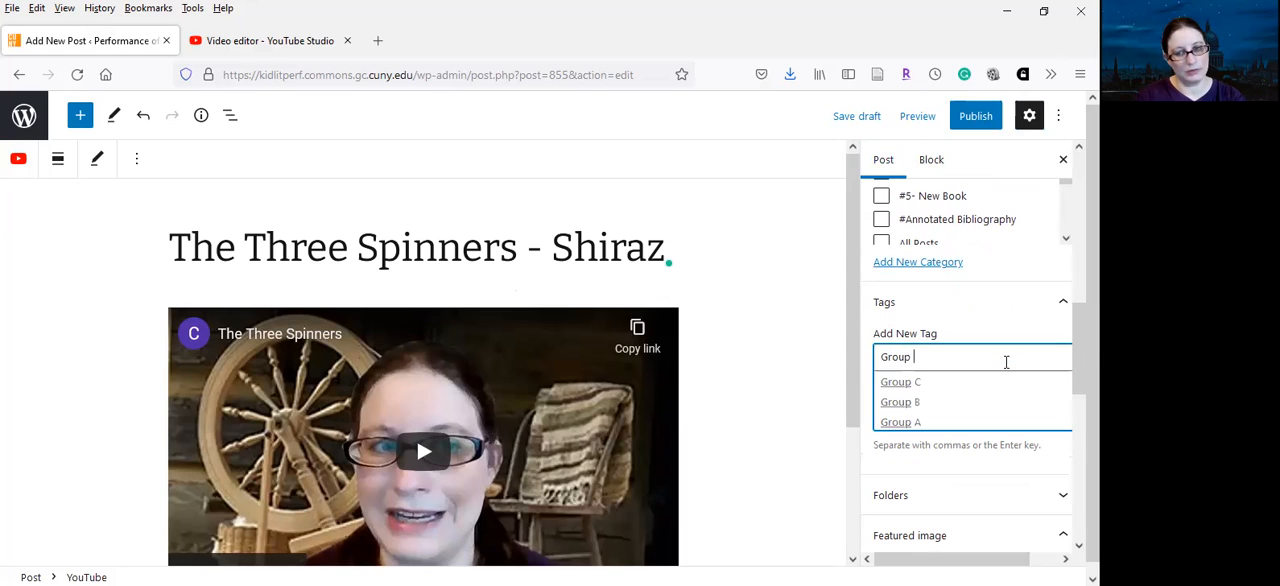
pyautogui.click(922, 383)
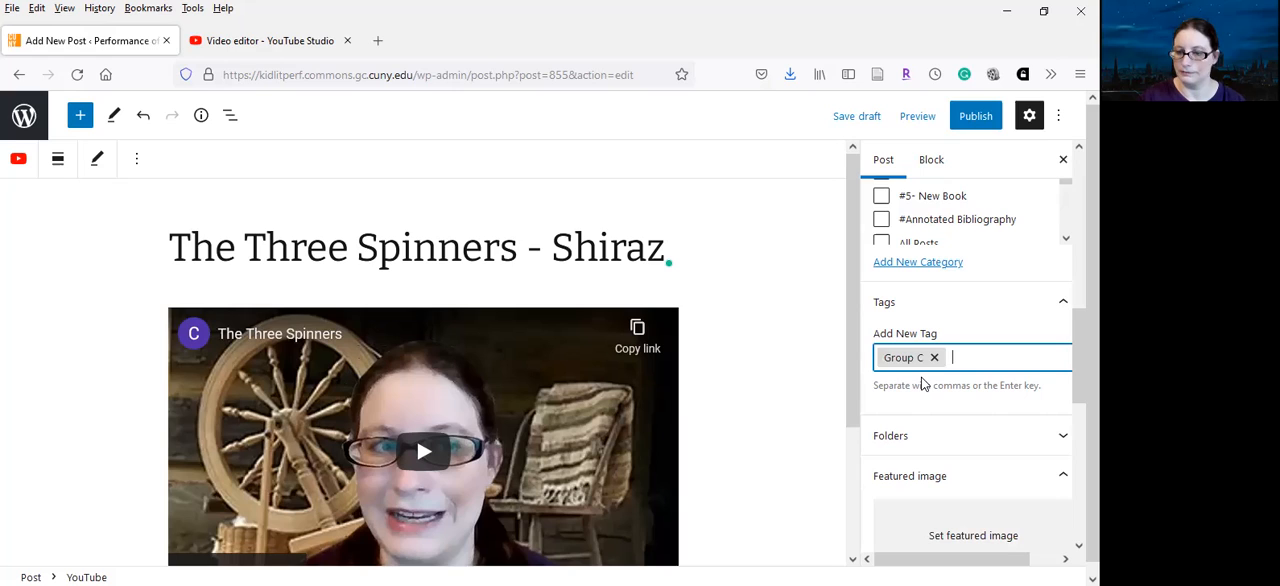
# Make the post Password Protected in the pre-publish visibility settings, enter the post password, and publish it
pyautogui.click(976, 118)
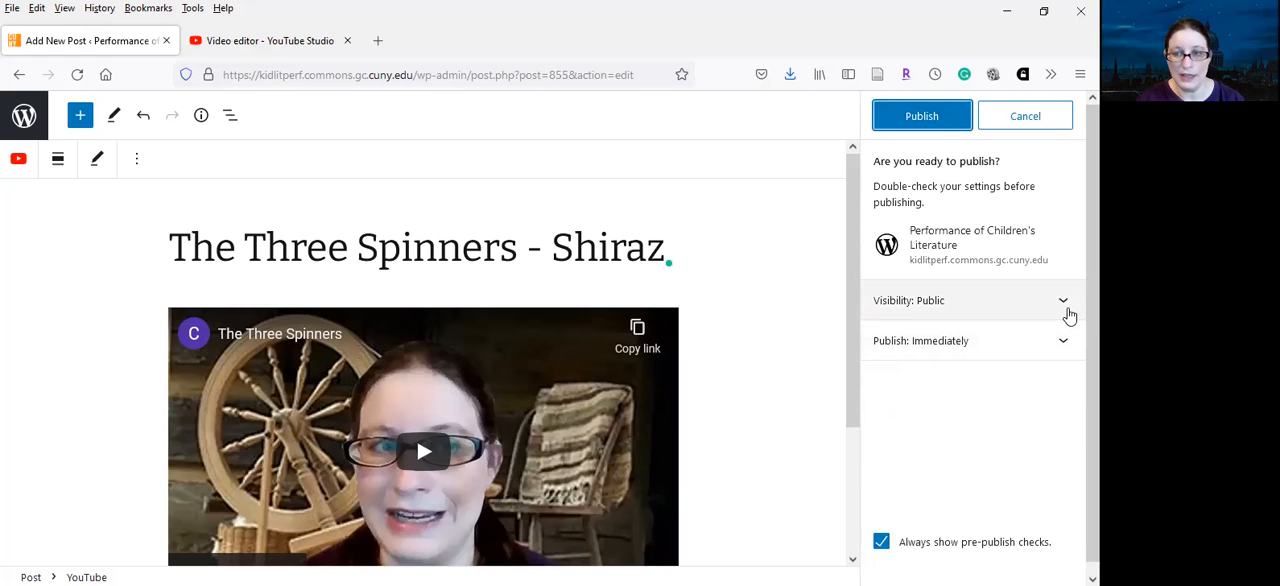
pyautogui.press('Return')
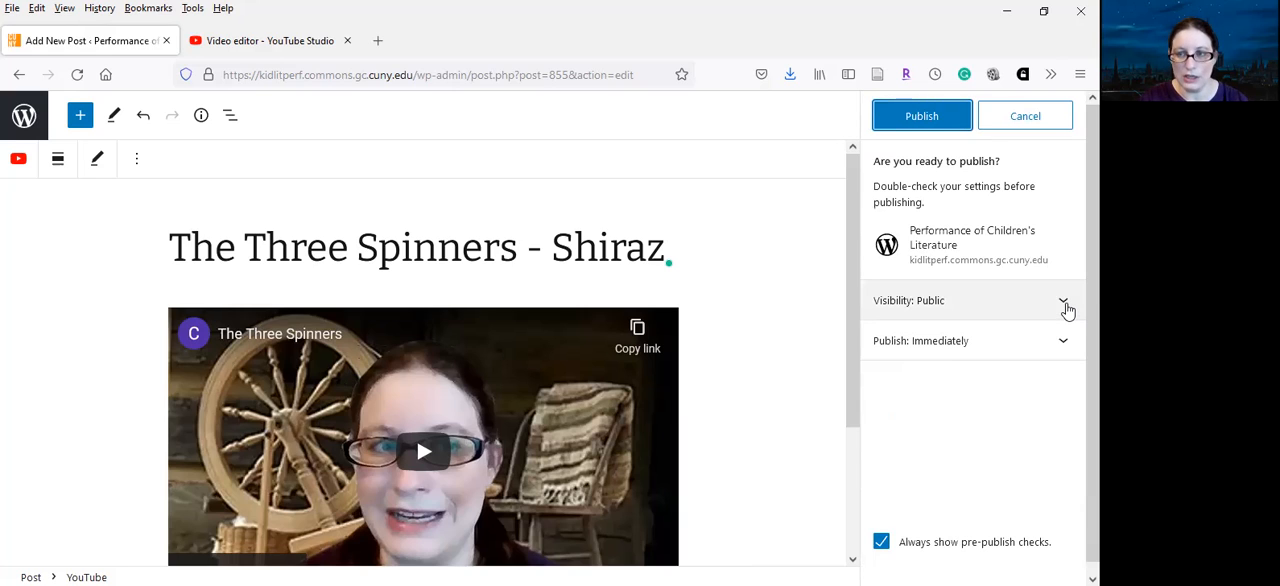
pyautogui.click(1066, 306)
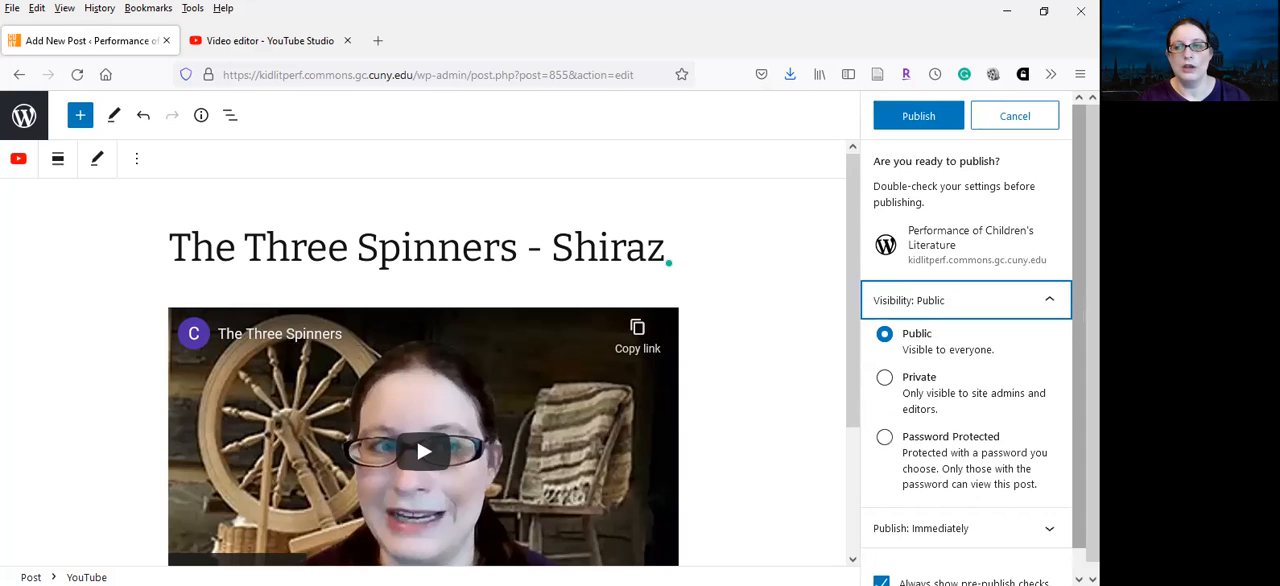
pyautogui.scroll(-1, 1050, 400)
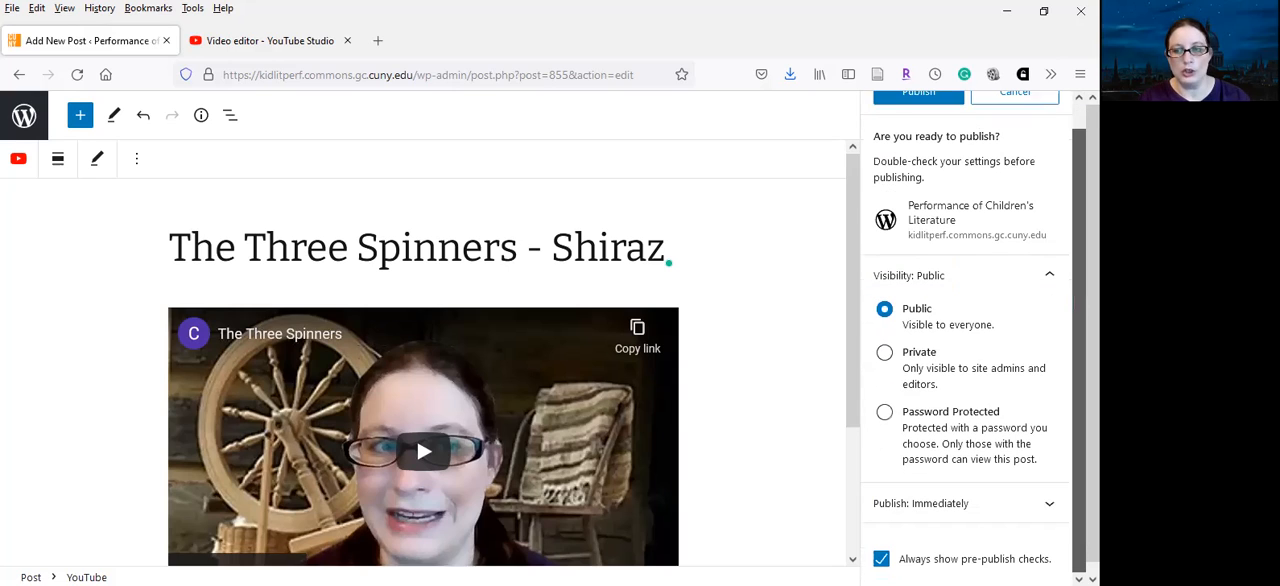
pyautogui.click(885, 416)
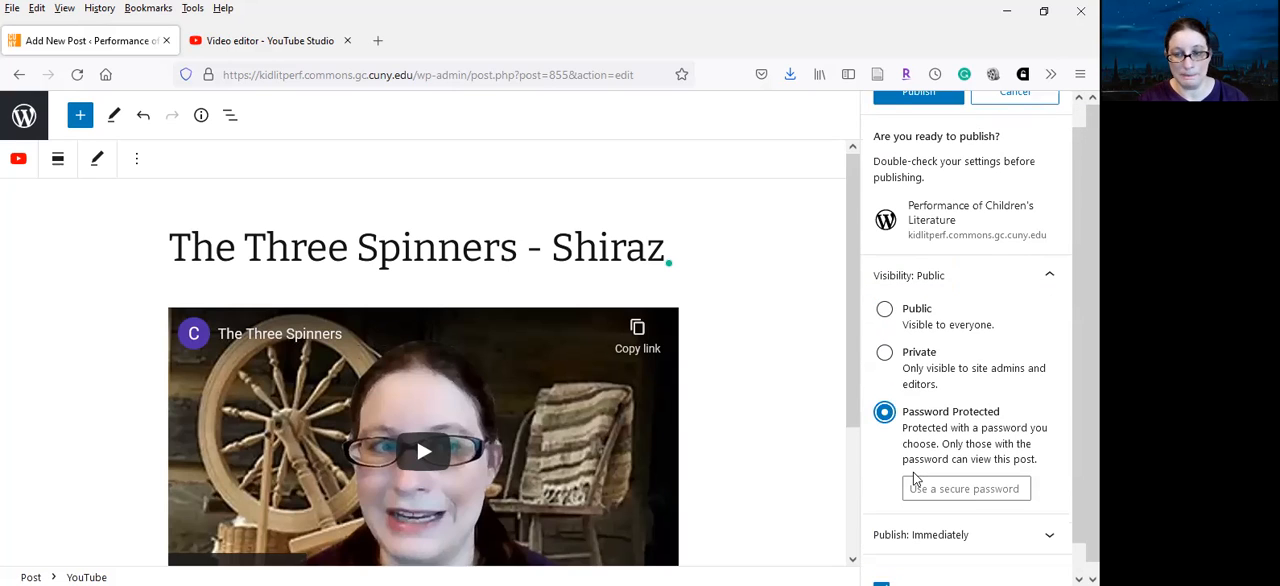
pyautogui.click(993, 497)
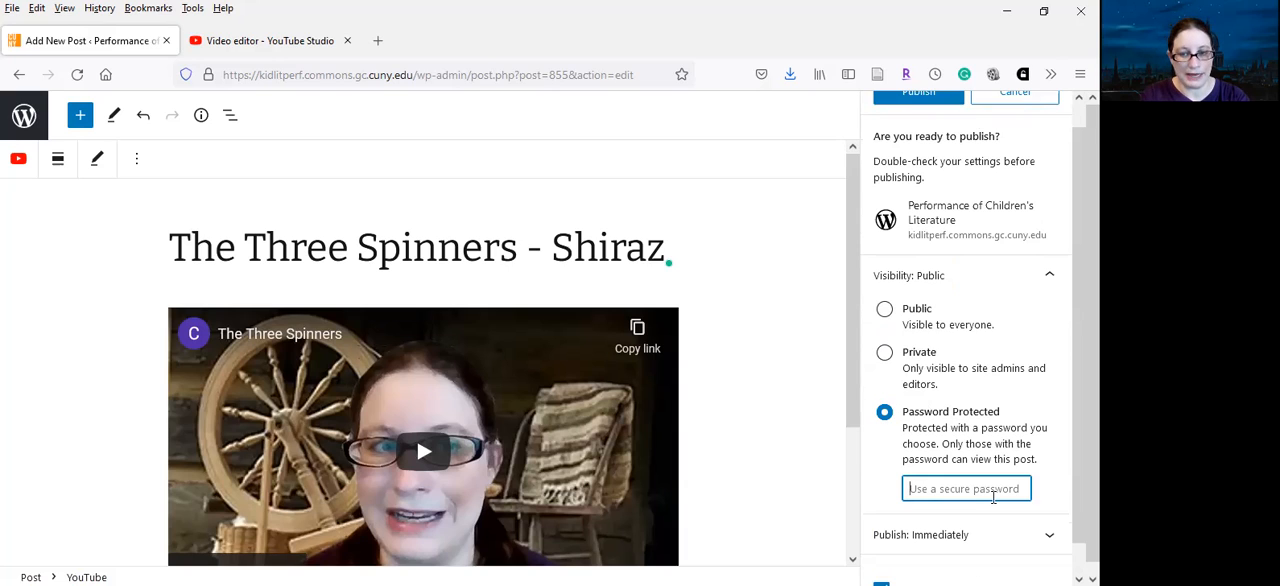
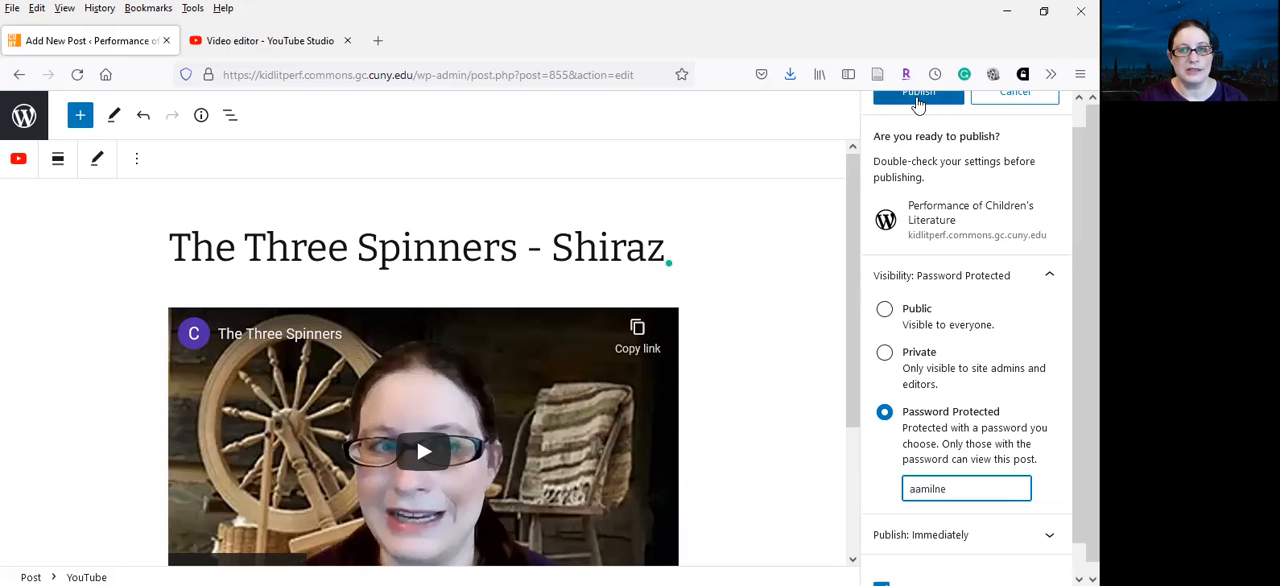
pyautogui.moveTo(1079, 166); pyautogui.dragTo(1079, 138)
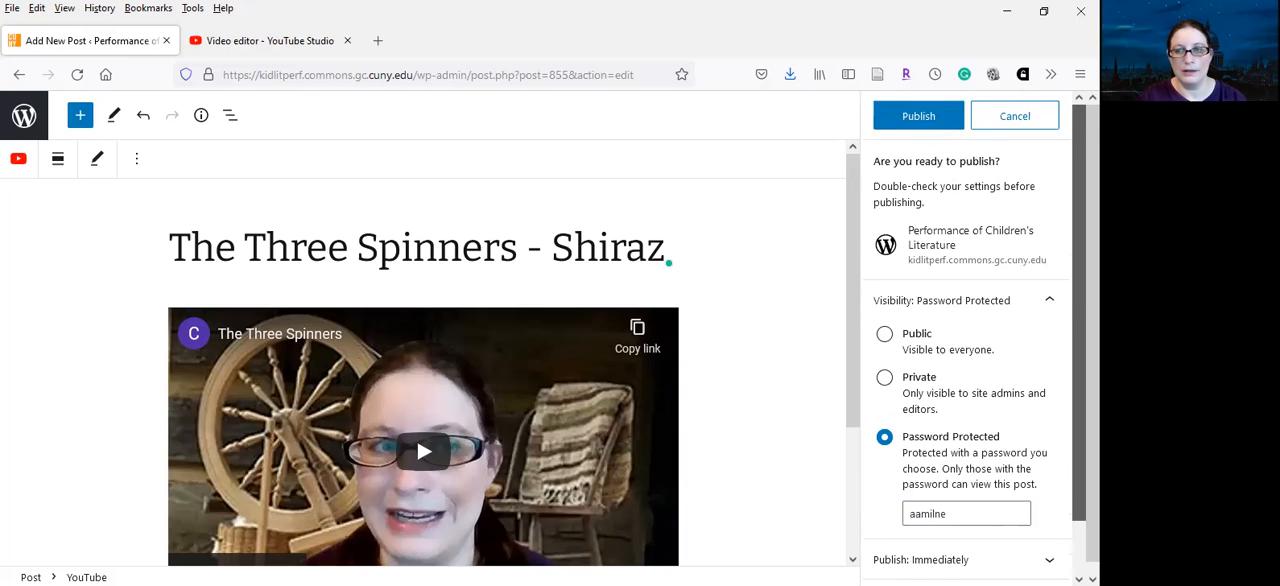
pyautogui.click(928, 120)
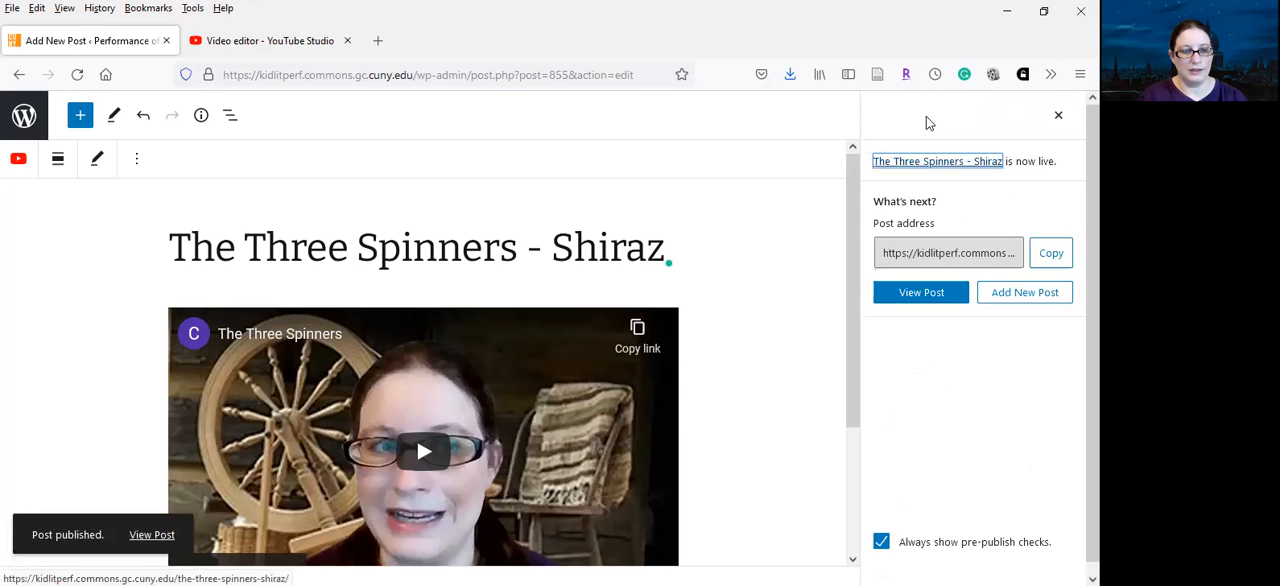
# View the published post on the course site and check its embedded video, category and tag
pyautogui.click(153, 534)
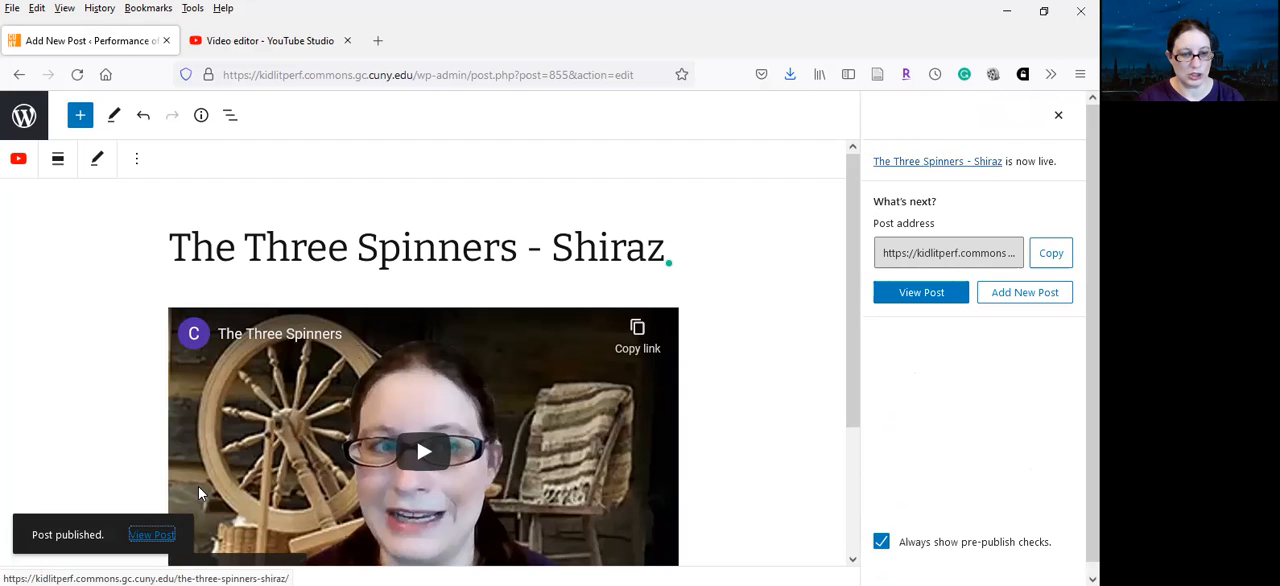
pyautogui.press('Return')
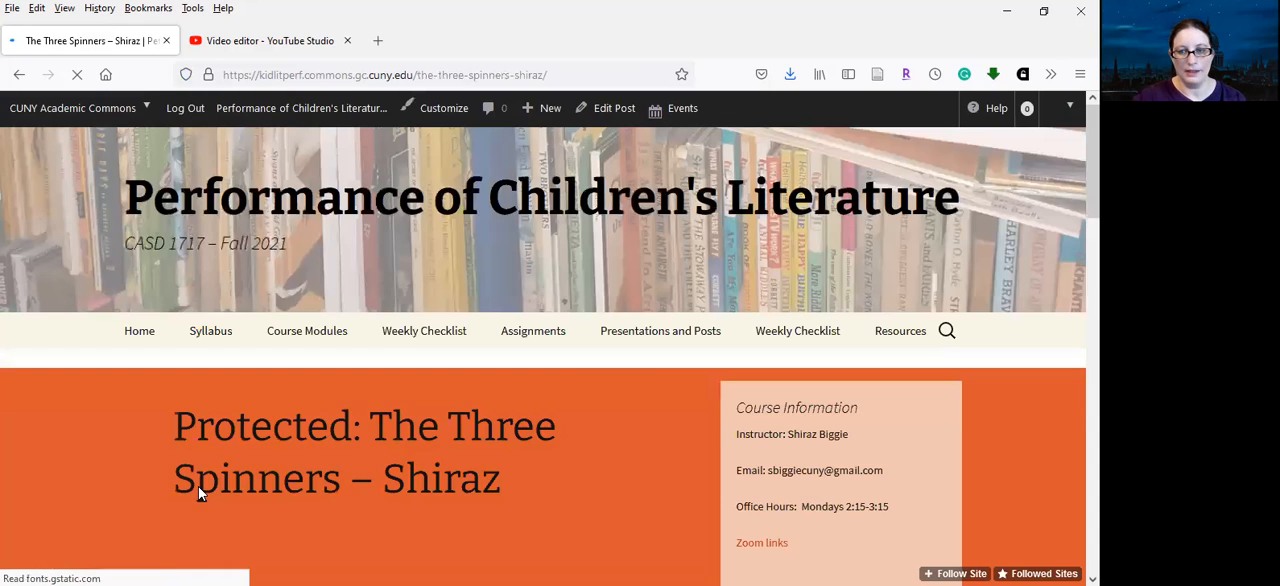
pyautogui.scroll(-5, 1066, 422)
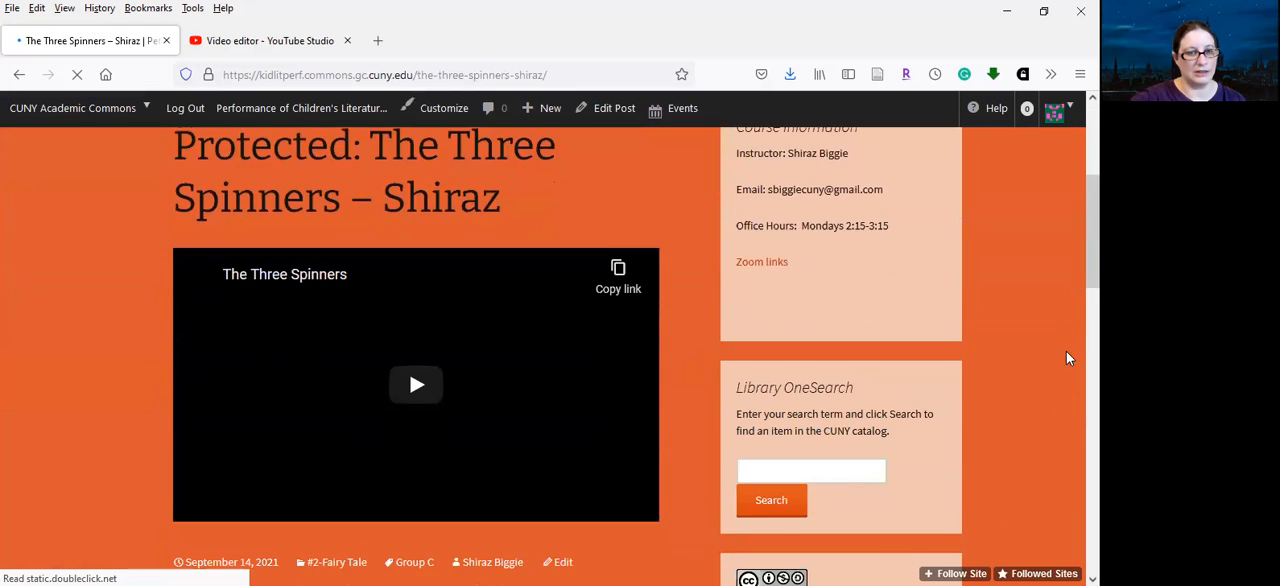
pyautogui.scroll(-1, 1065, 340)
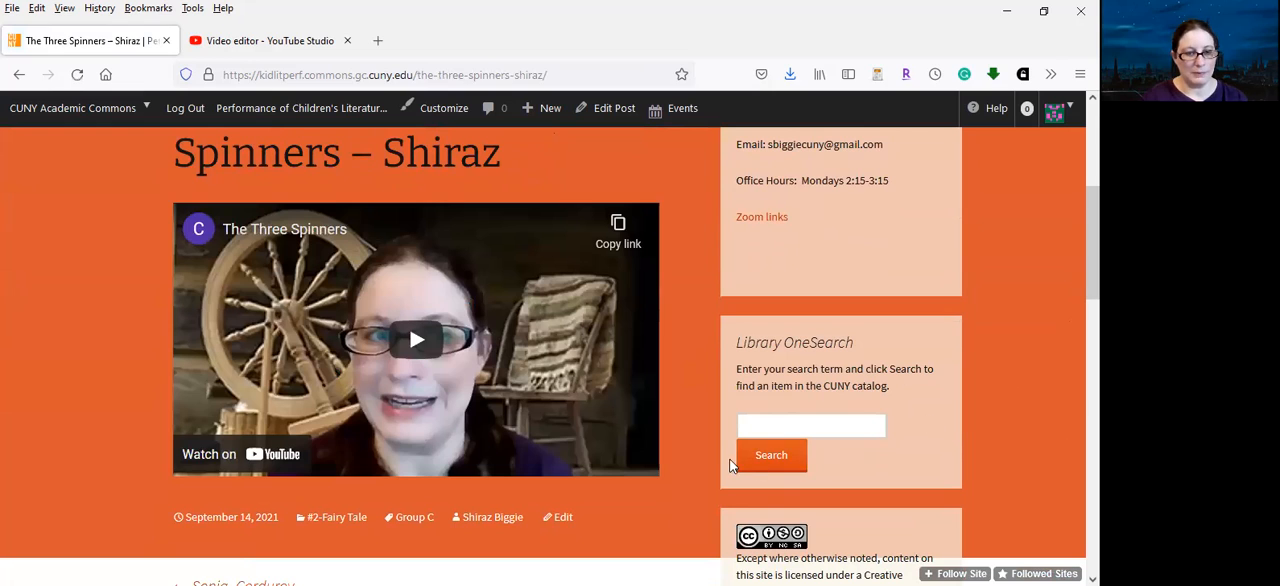
pyautogui.scroll(-2, 704, 420)
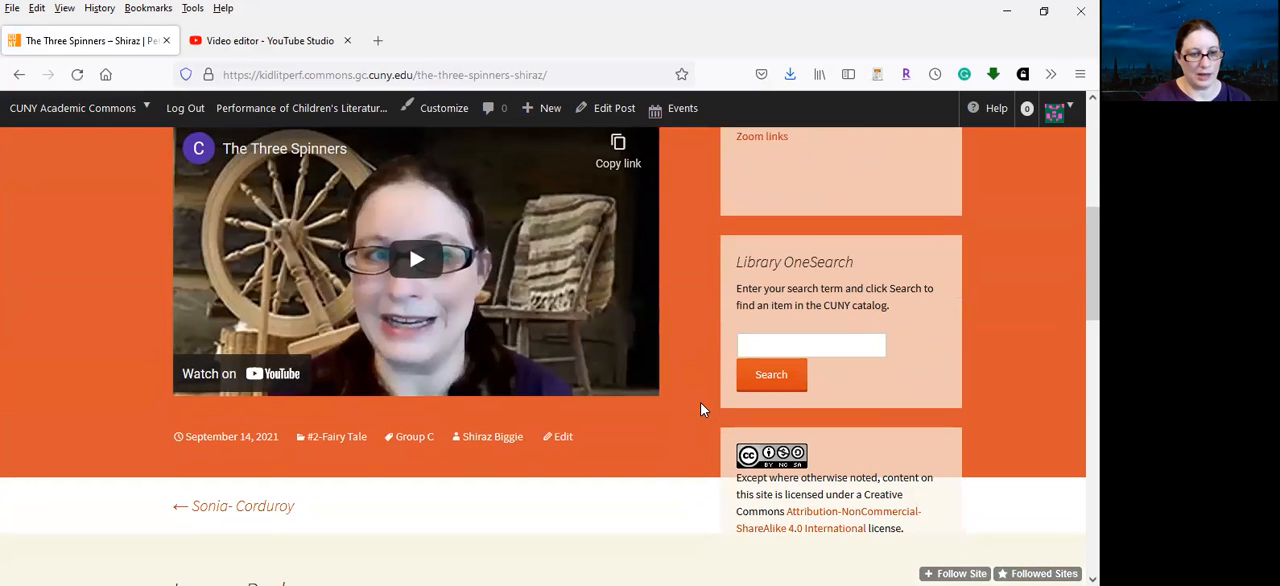